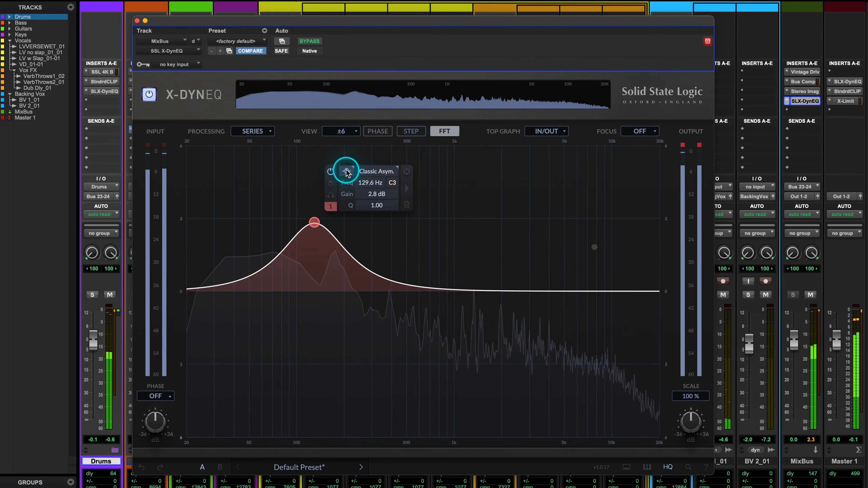
# Change band 1's filter shape to the Butterworth band-pass and open its list of curve types
pyautogui.click(346, 171)
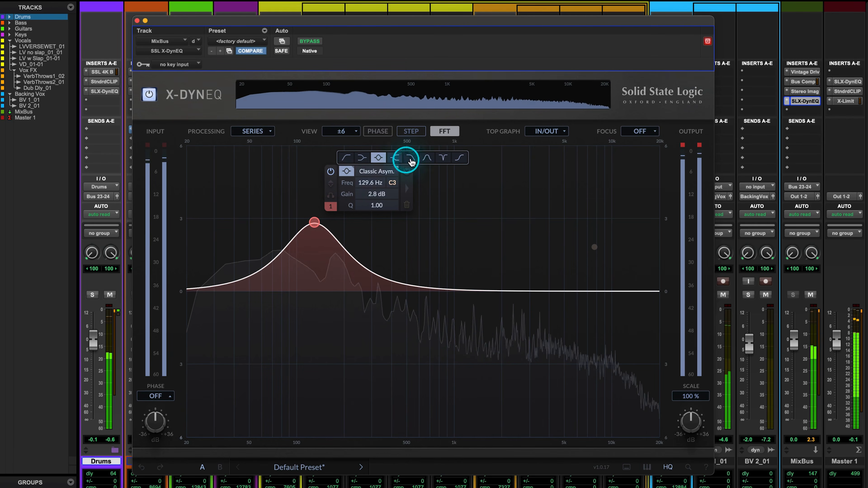
pyautogui.click(431, 159)
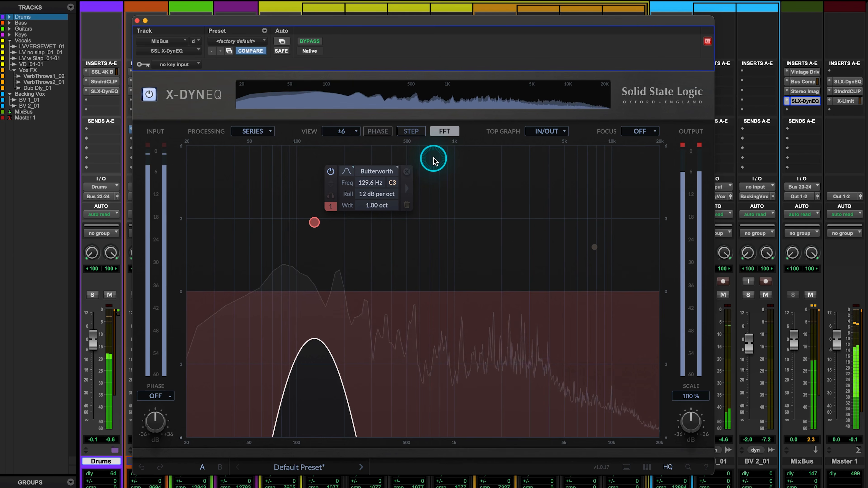
pyautogui.click(388, 172)
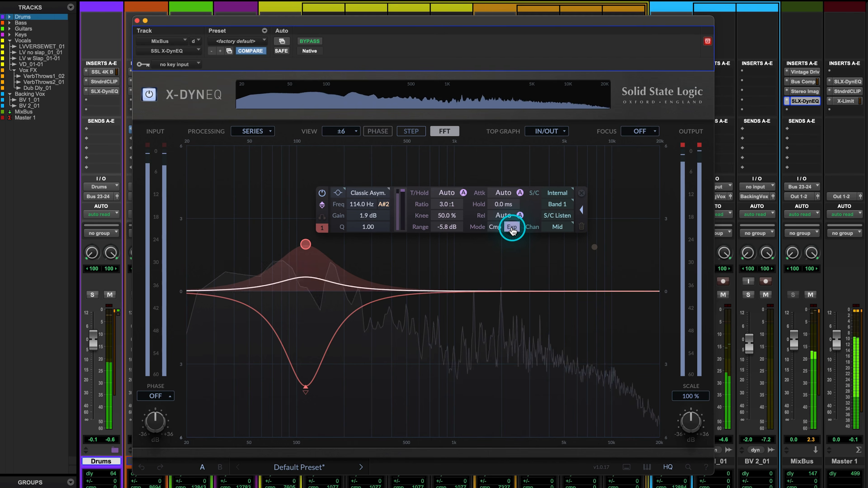
# Set the dynamics mode to compression for band 1 and to Expand for band 3
pyautogui.click(494, 227)
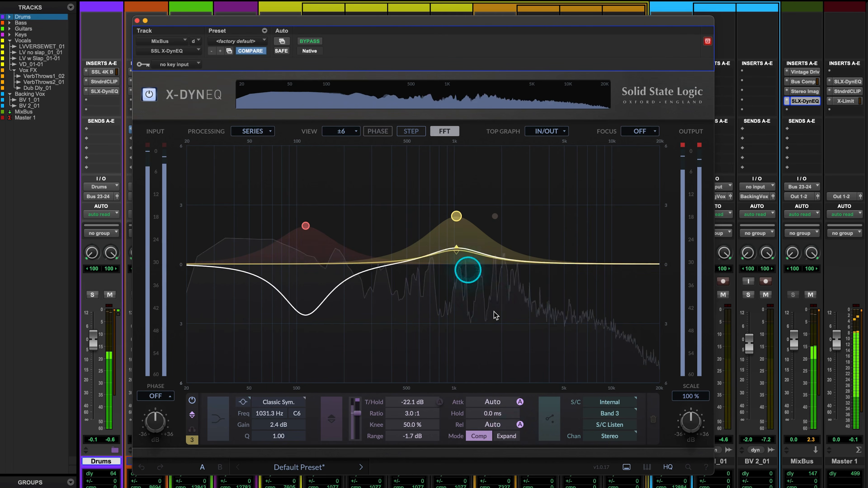
pyautogui.click(507, 436)
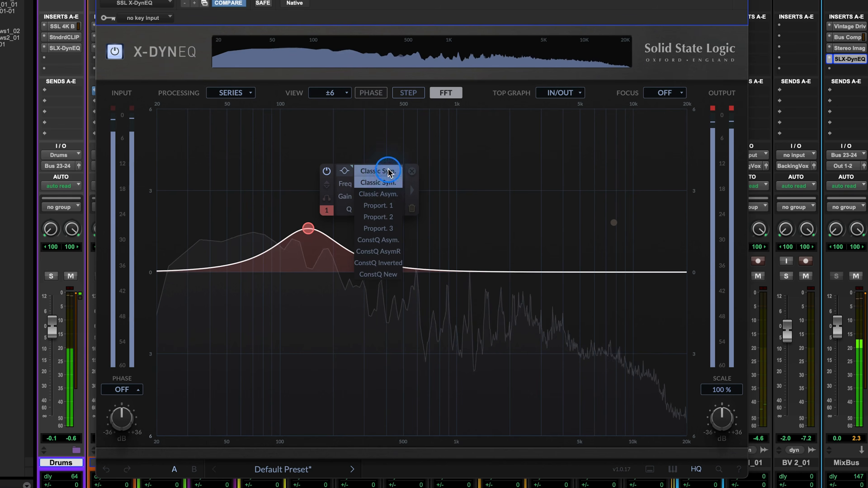
# Switch band 1's filter shape through the Butterworth band-pass to Tilt and move the band's node across the graph
pyautogui.click(389, 169)
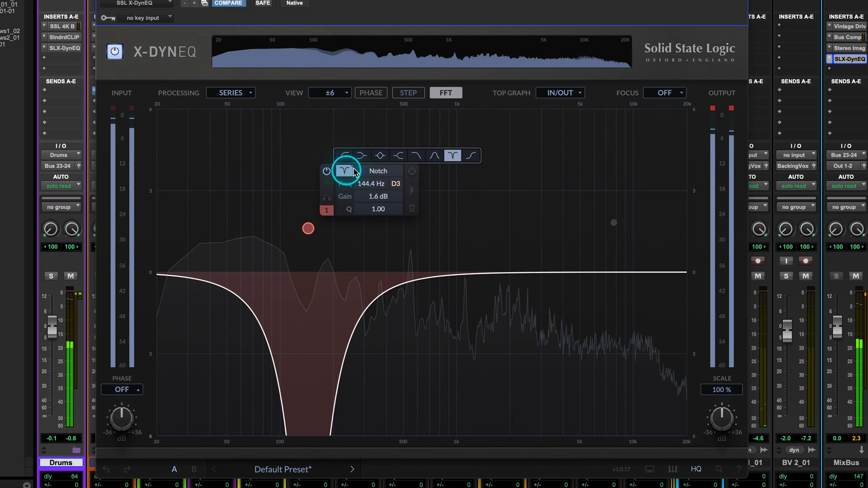
pyautogui.click(344, 170)
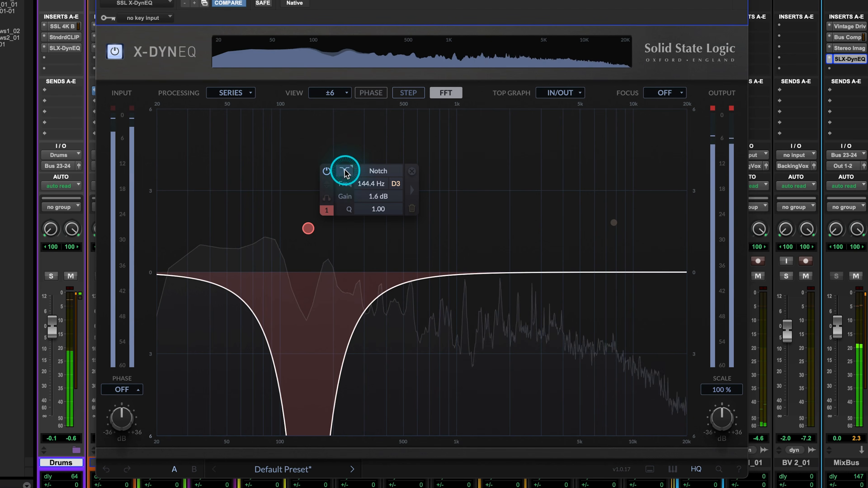
pyautogui.click(434, 156)
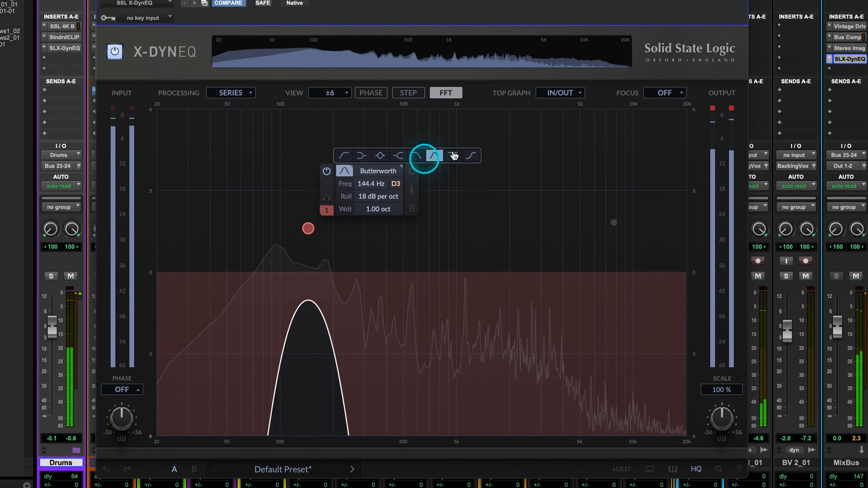
pyautogui.click(471, 155)
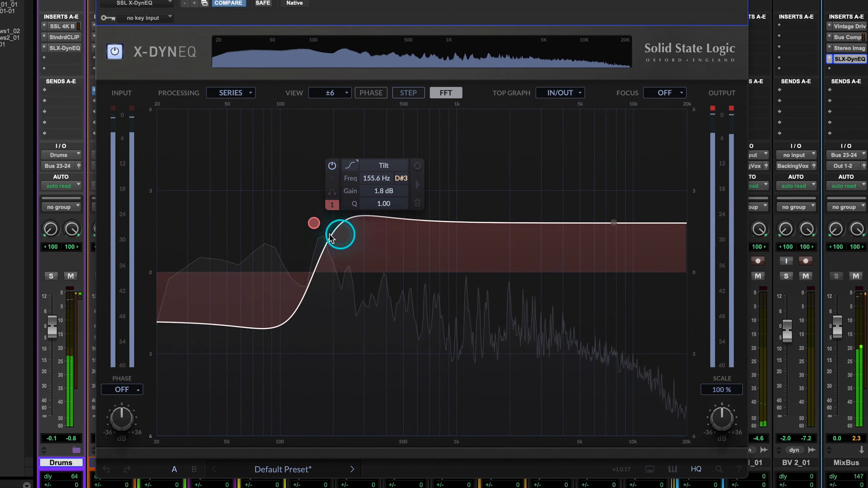
pyautogui.moveTo(330, 238); pyautogui.dragTo(447, 254)
pyautogui.click(483, 190)
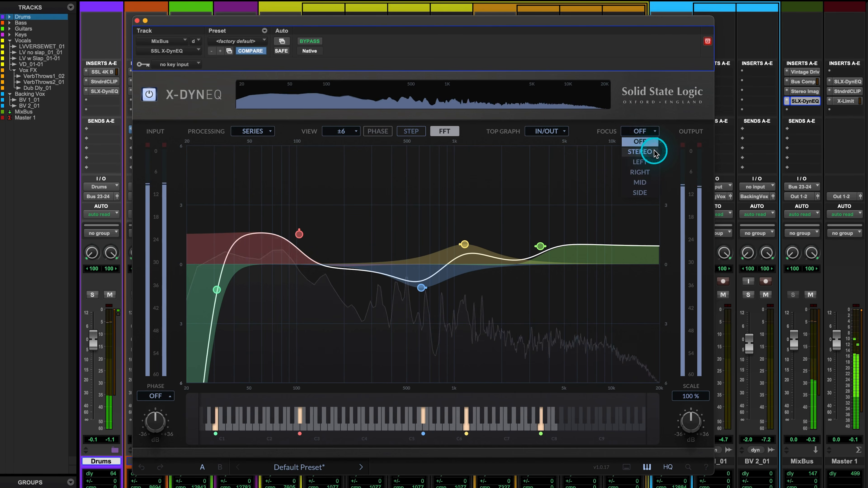
# Step the focus view through Stereo, Left, Right, Mid and Side to isolate the bands assigned to each channel
pyautogui.click(654, 153)
pyautogui.click(646, 131)
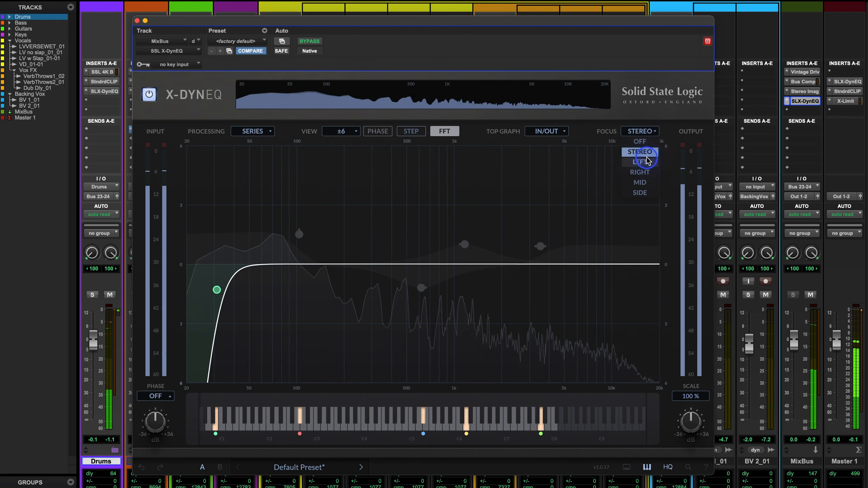
pyautogui.click(647, 161)
pyautogui.click(647, 131)
pyautogui.click(647, 172)
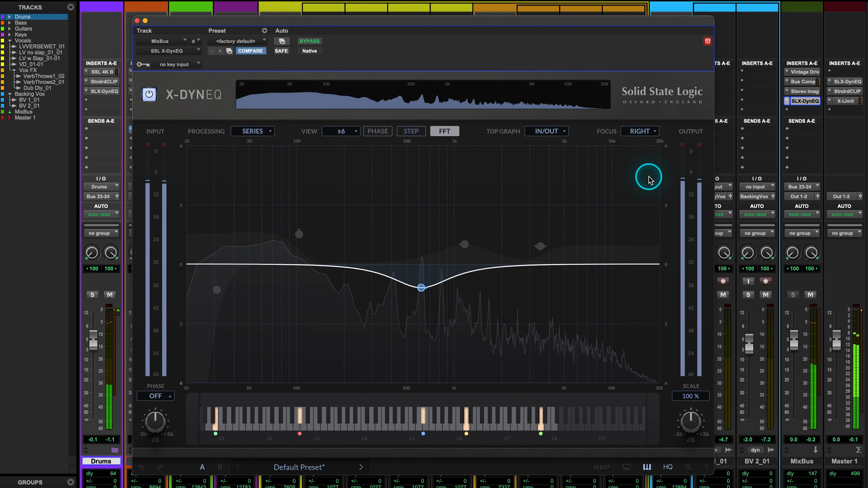
pyautogui.click(646, 131)
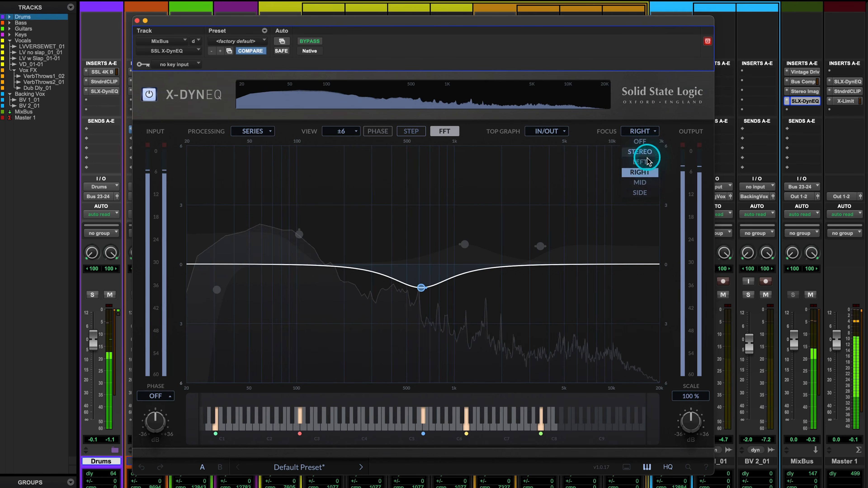
pyautogui.click(648, 182)
pyautogui.click(646, 132)
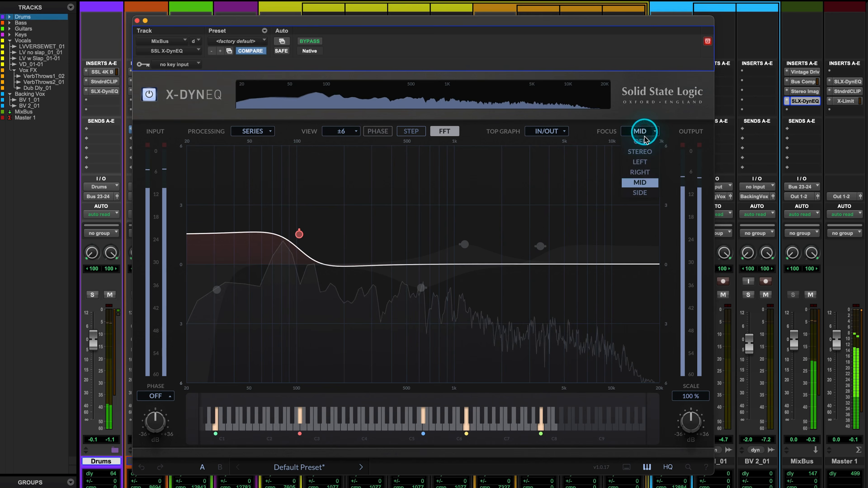
pyautogui.click(647, 192)
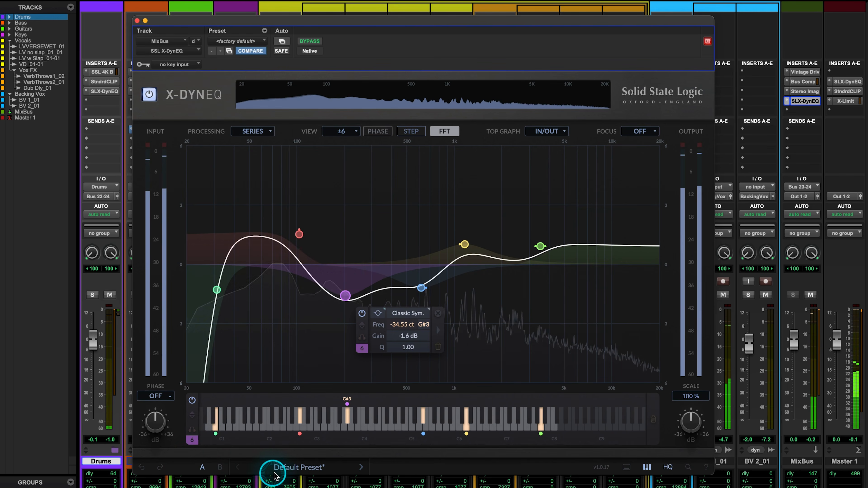
# Browse the plug-in's preset categories, including Bass, Drums, Guitar and Mastering
pyautogui.click(276, 474)
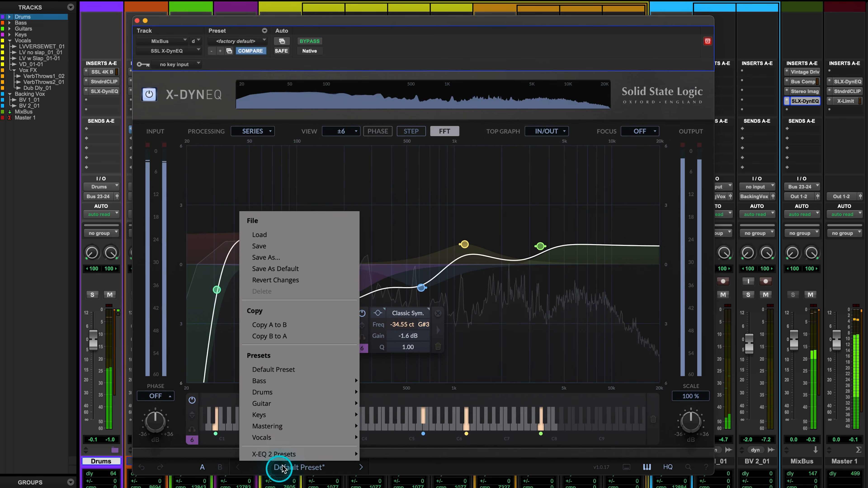
pyautogui.moveTo(308, 383)
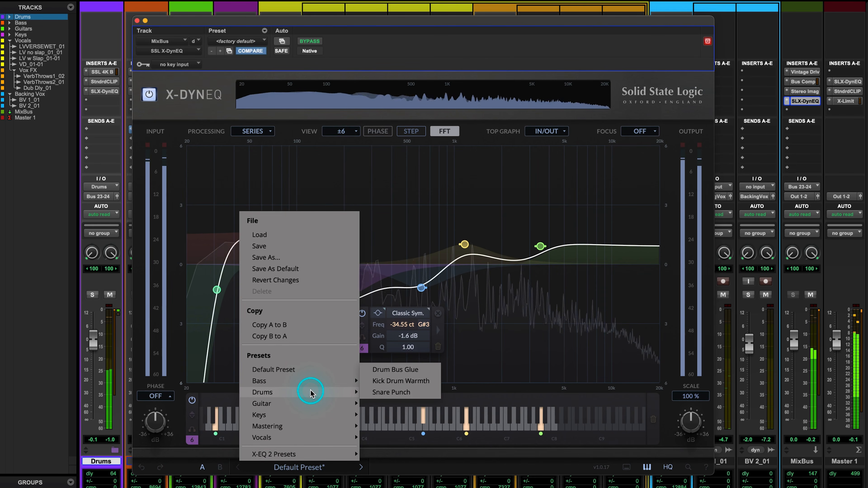
pyautogui.moveTo(315, 403)
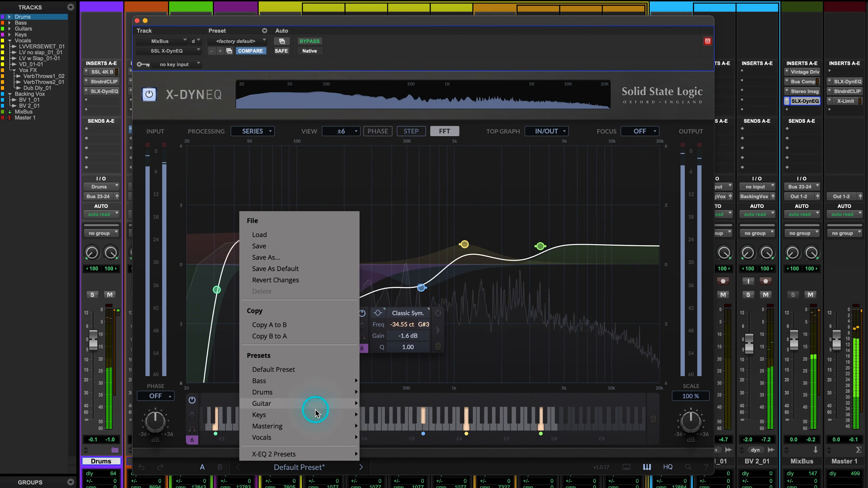
pyautogui.moveTo(319, 425)
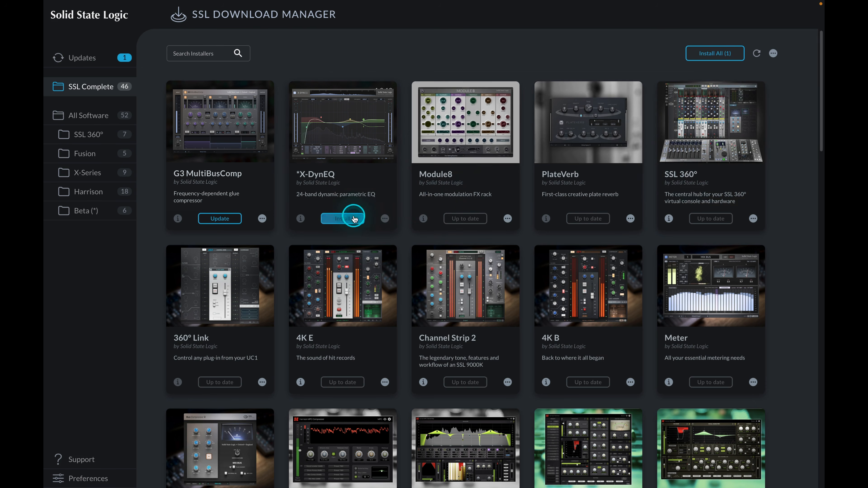
# Switch to SSL Download Manager and start installing the *X-DynEQ plug-in
pyautogui.click(354, 219)
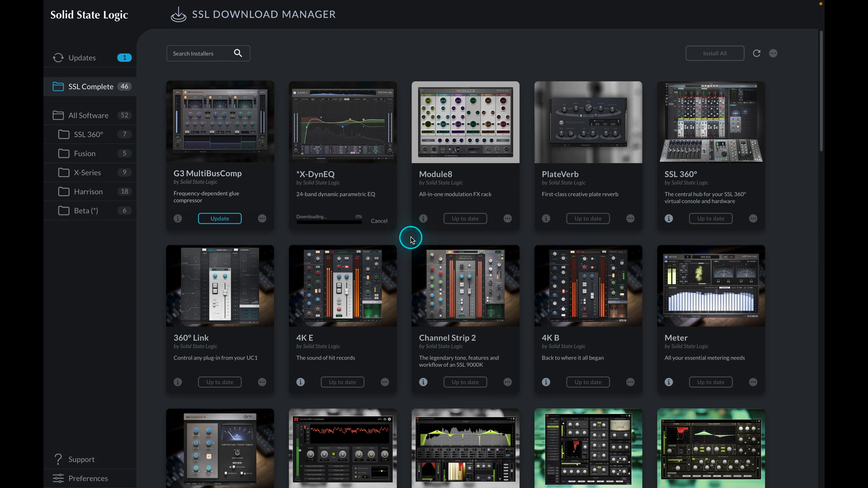
pyautogui.click(220, 225)
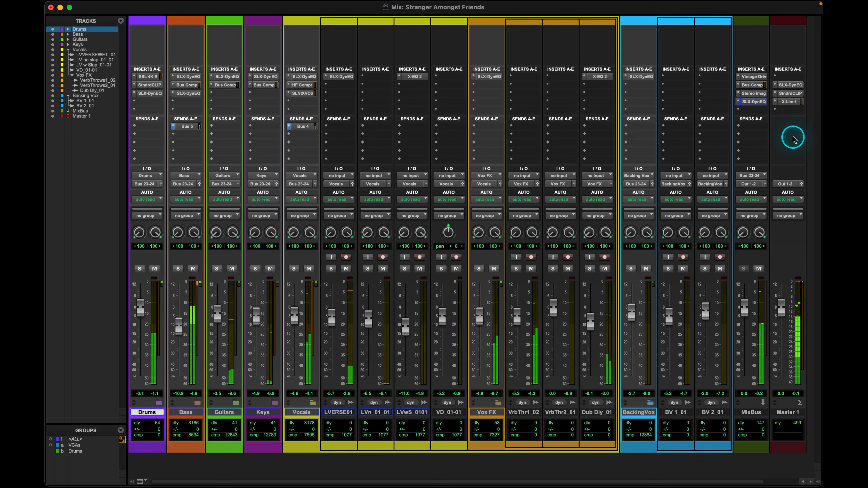
# Open the X-DynEQ insert on the MixBus channel in the Pro Tools mixer and view its phase and top graph options
pyautogui.click(758, 101)
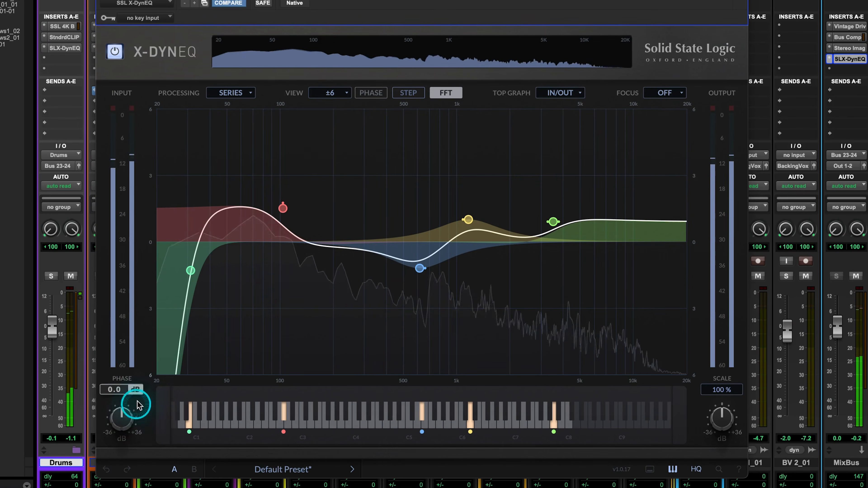
pyautogui.click(139, 390)
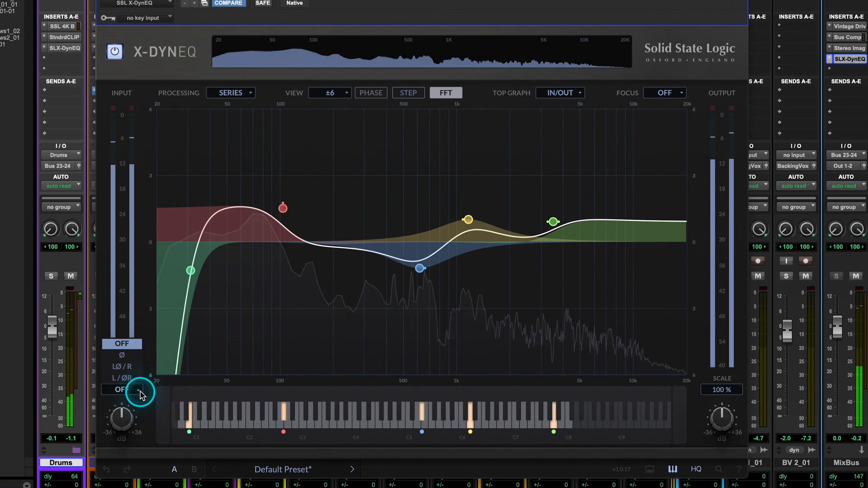
pyautogui.click(139, 391)
pyautogui.click(581, 91)
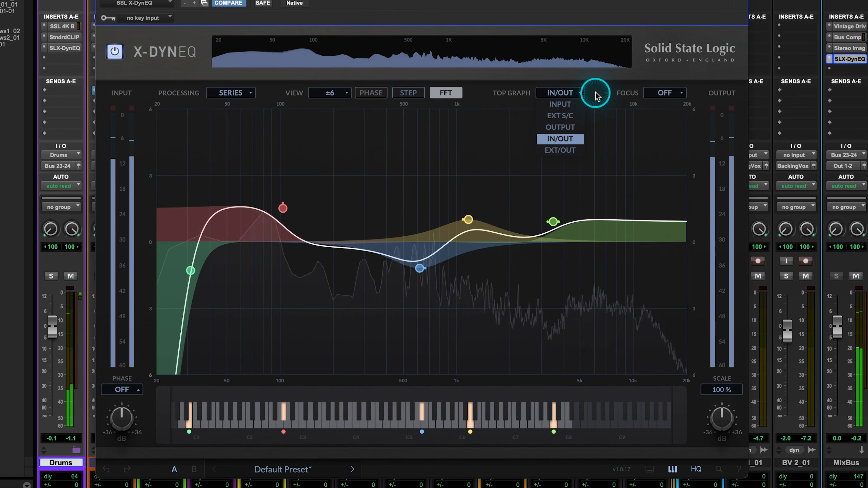
pyautogui.click(582, 96)
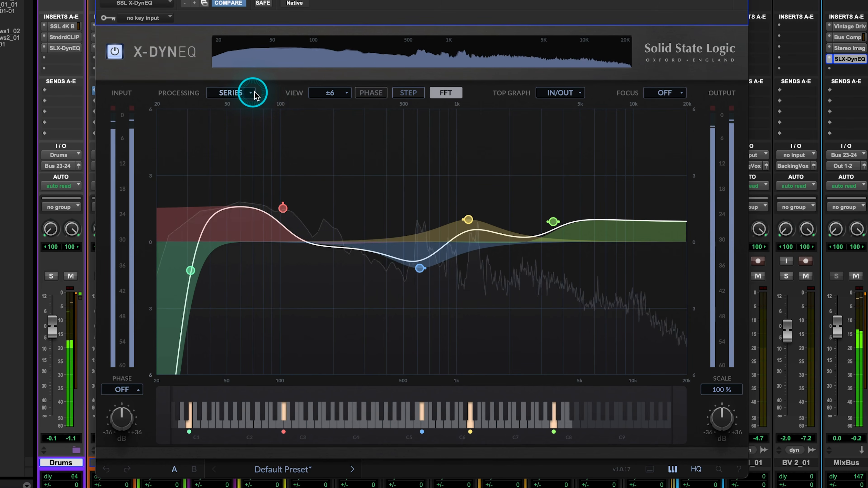
# Switch the EQ graph's view range to ±20 and back to ±6
pyautogui.click(317, 99)
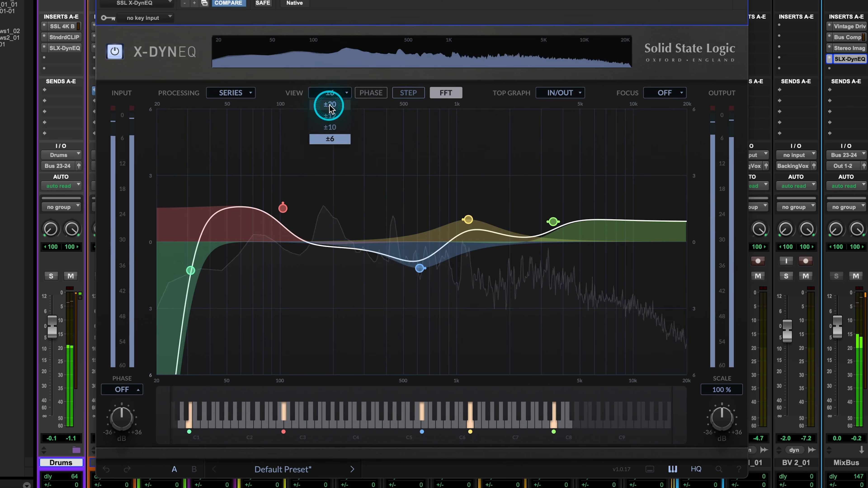
pyautogui.click(331, 104)
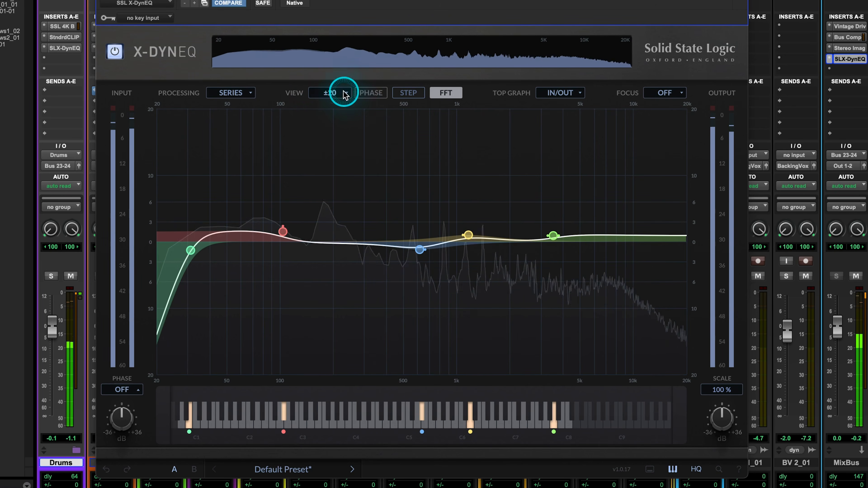
pyautogui.click(344, 140)
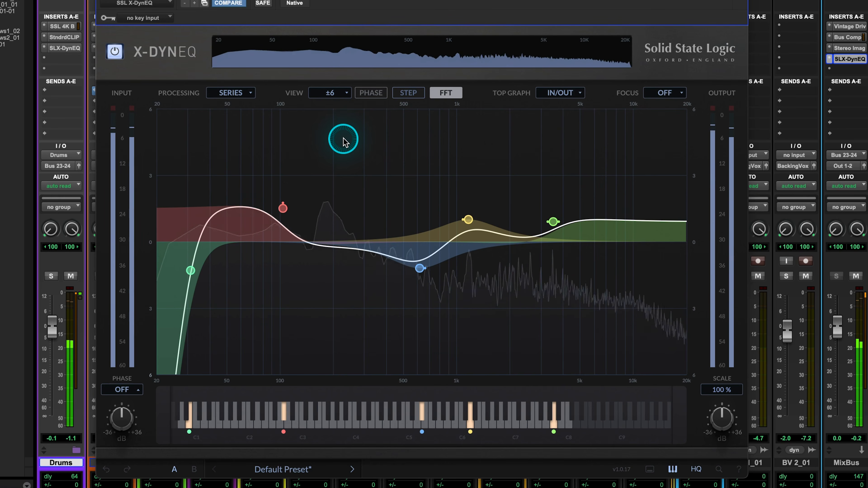
# Toggle the phase, step and FFT displays of the EQ graph one after another, leaving only FFT enabled
pyautogui.click(383, 97)
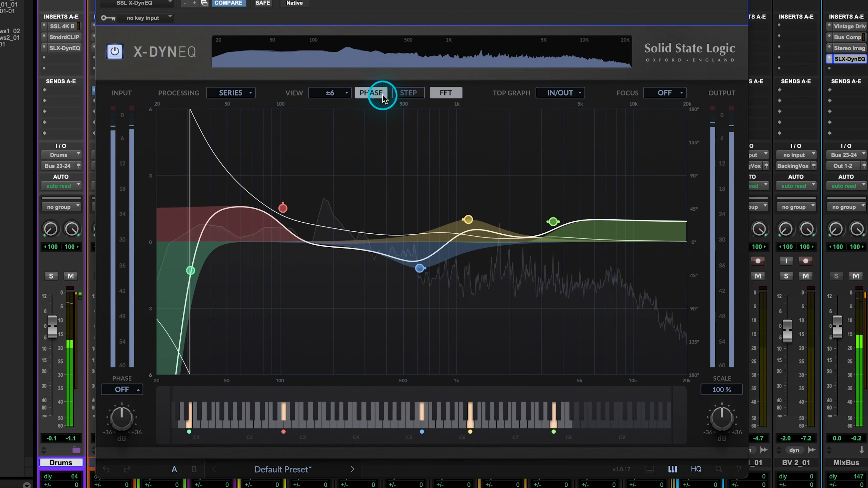
pyautogui.click(383, 97)
pyautogui.click(412, 95)
pyautogui.click(412, 96)
pyautogui.click(452, 94)
pyautogui.click(454, 96)
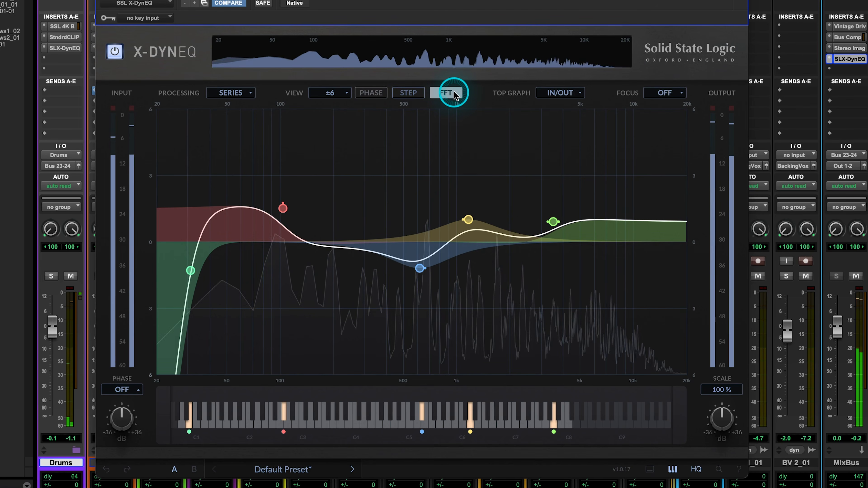
# Switch the channel focus of the EQ graph through Stereo, Left, Right and Mid
pyautogui.click(664, 92)
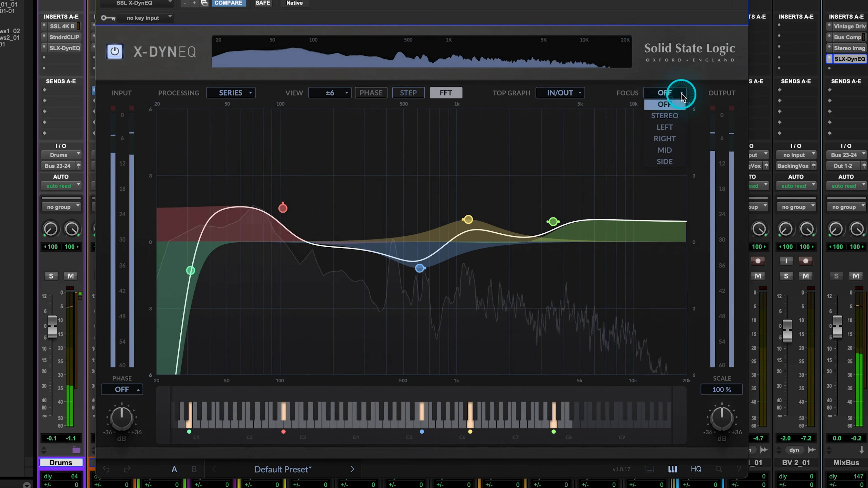
pyautogui.click(682, 117)
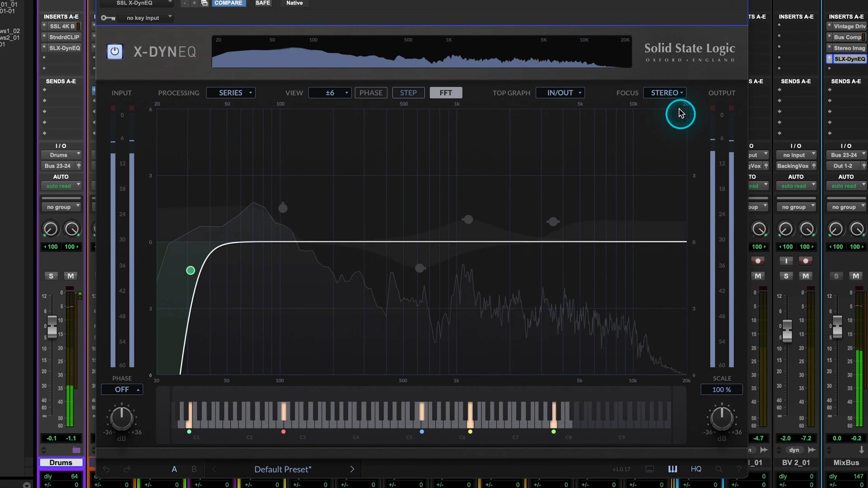
pyautogui.click(665, 127)
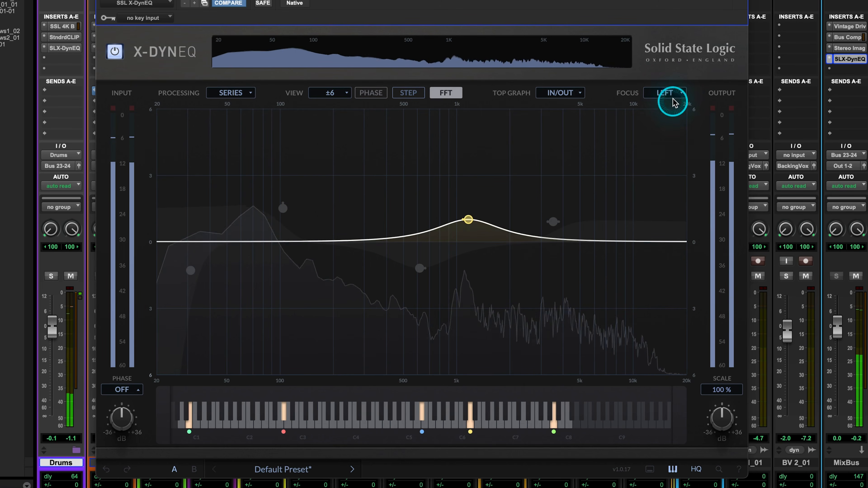
pyautogui.click(665, 138)
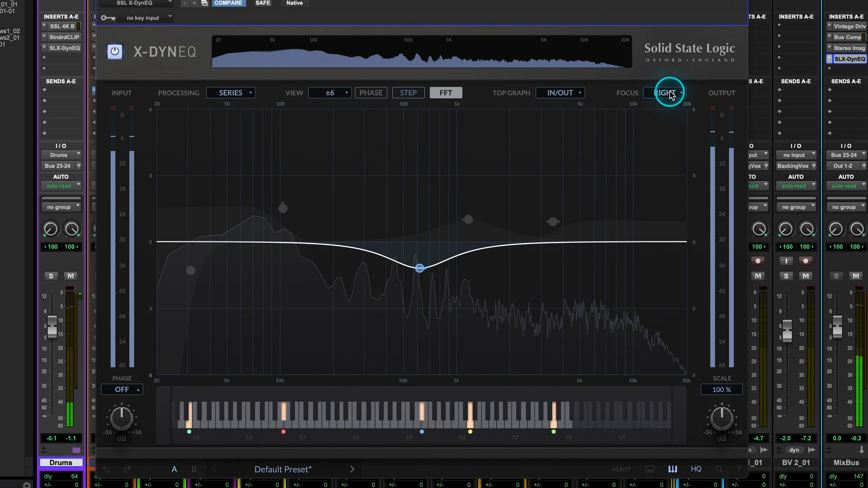
pyautogui.click(671, 94)
pyautogui.click(672, 151)
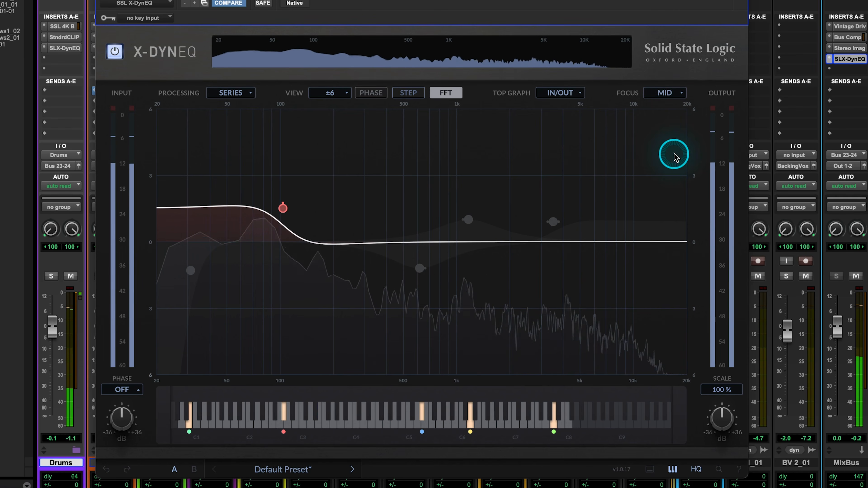
# Set the channel focus to Side and add a Classic Sym. bell band at about 203.5 Hz with -1.6 dB gain
pyautogui.click(670, 94)
pyautogui.click(672, 162)
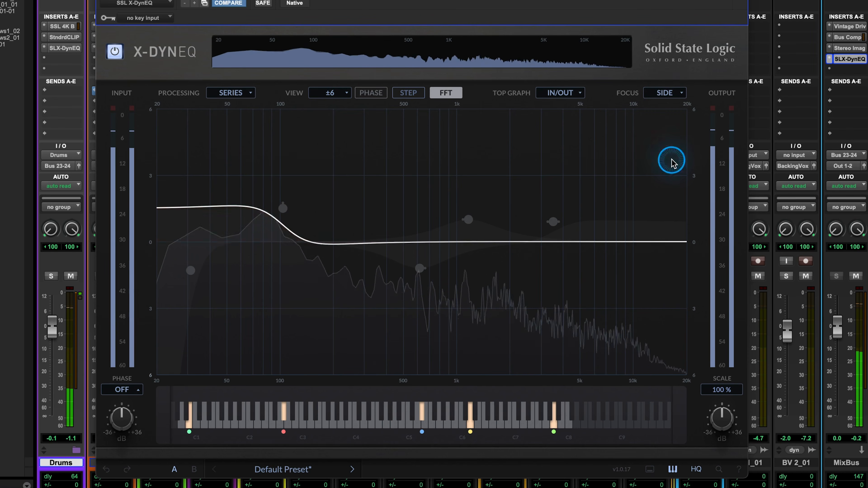
pyautogui.click(333, 222)
pyautogui.moveTo(334, 222); pyautogui.dragTo(334, 278)
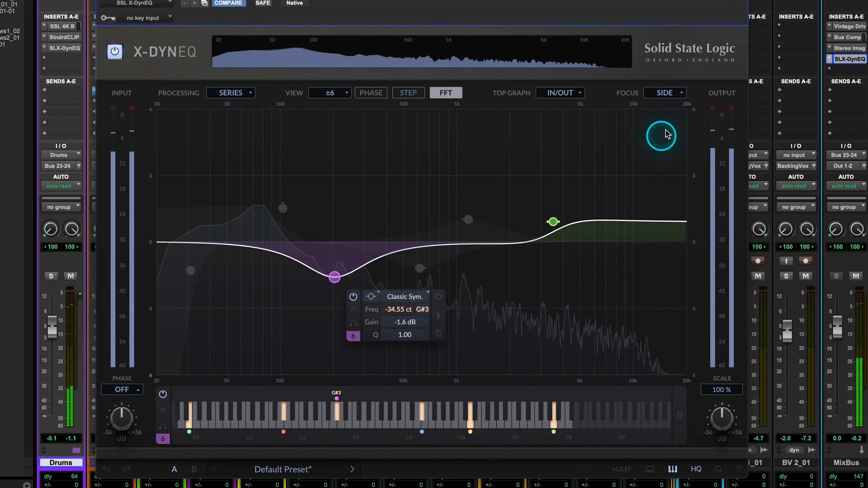
# Switch the channel focus to Stereo, and turn the focus off to show all bands
pyautogui.click(664, 93)
pyautogui.click(668, 118)
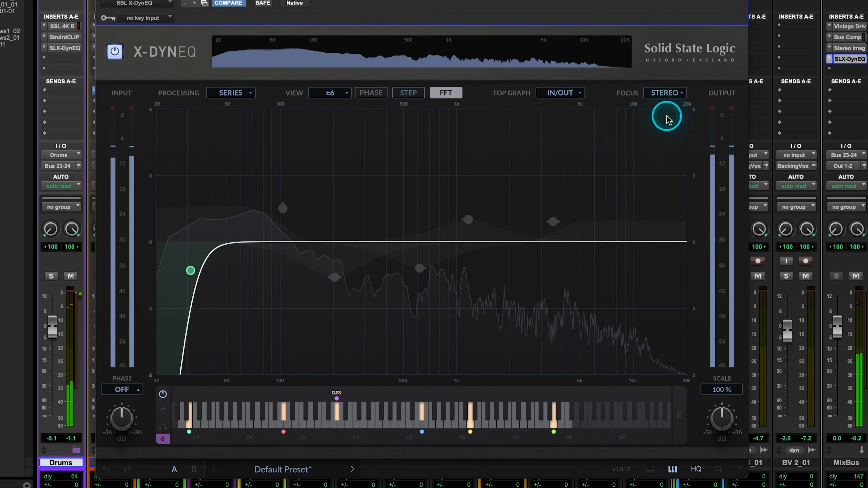
pyautogui.click(665, 96)
pyautogui.click(665, 106)
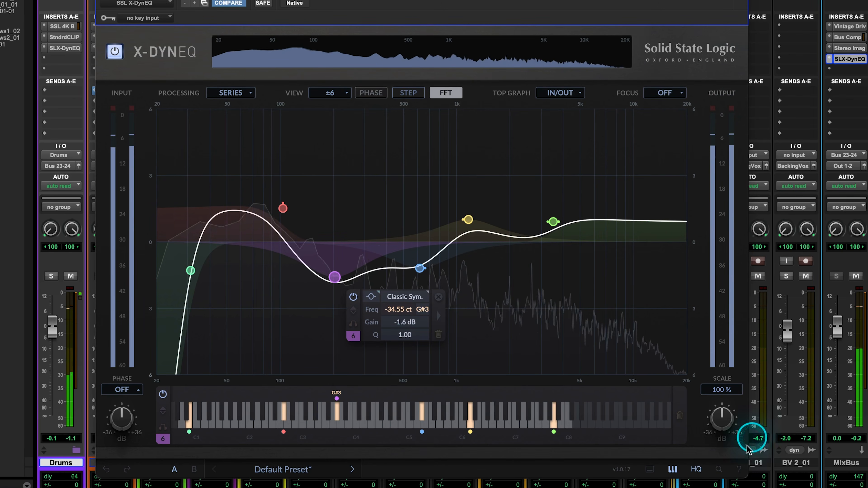
# Lower the overall EQ scale to 3 % and restore it to 100 %
pyautogui.moveTo(729, 427)
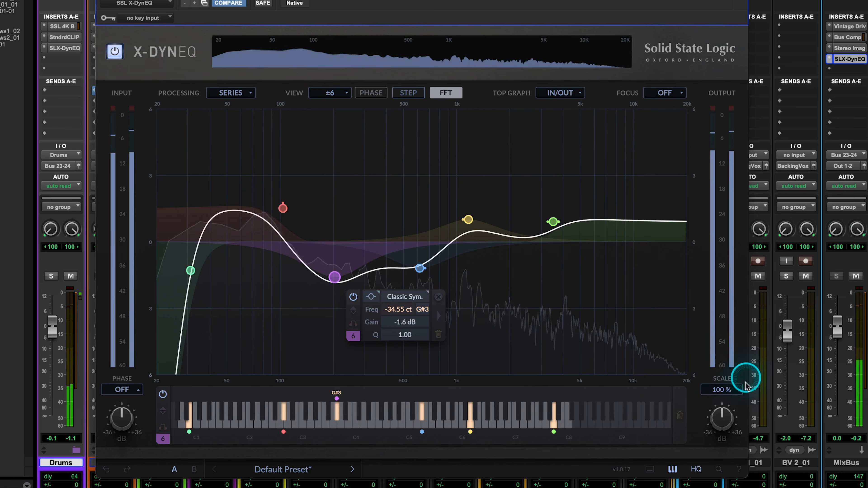
pyautogui.moveTo(733, 392); pyautogui.dragTo(731, 428)
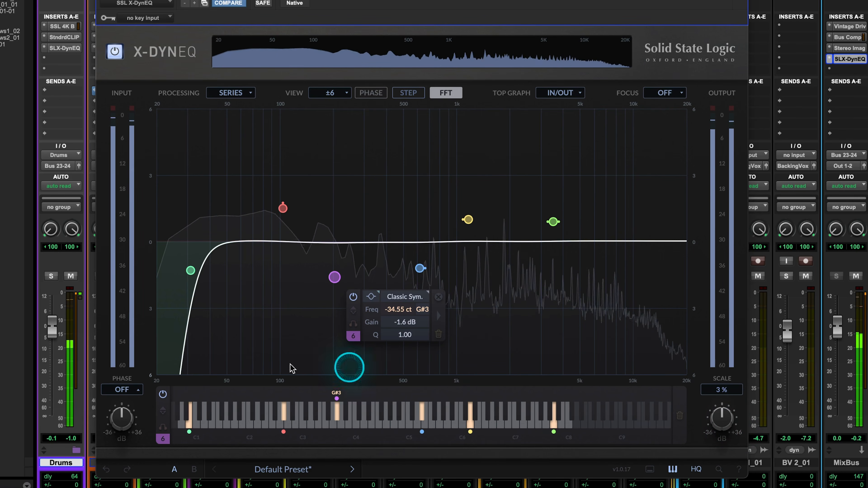
pyautogui.click(107, 474)
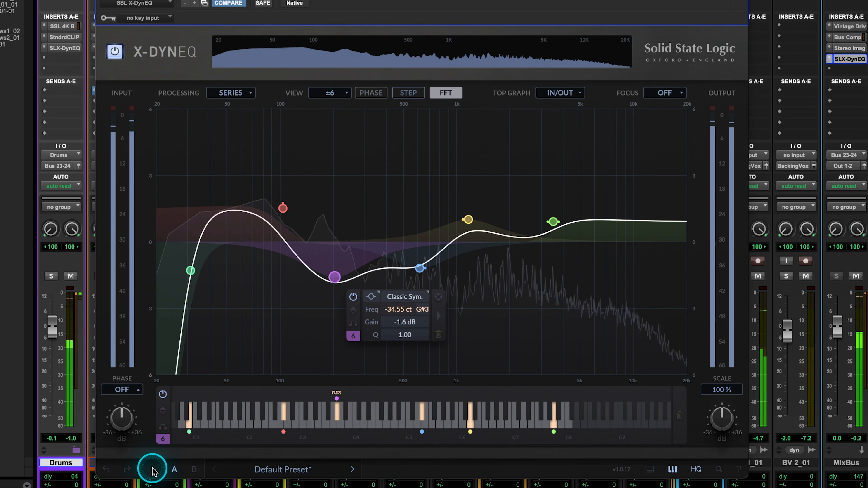
# Browse the factory preset categories, including Drums, Mastering and Vocals, without loading a preset
pyautogui.click(257, 475)
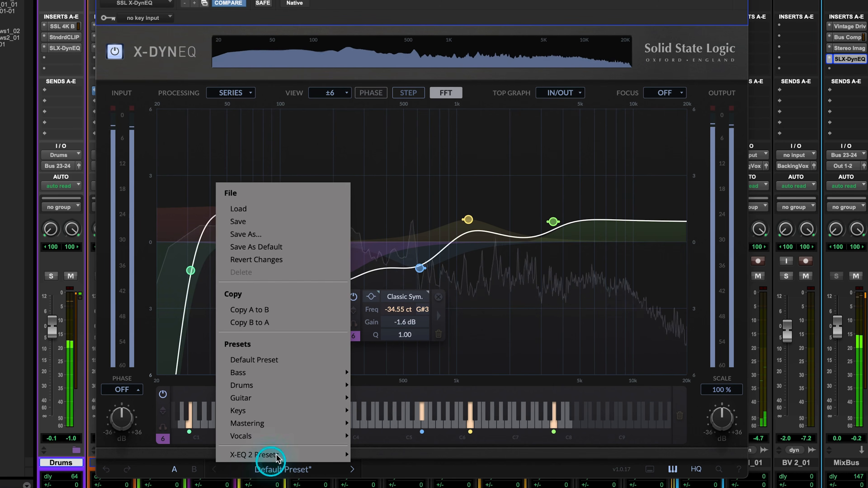
pyautogui.moveTo(292, 376)
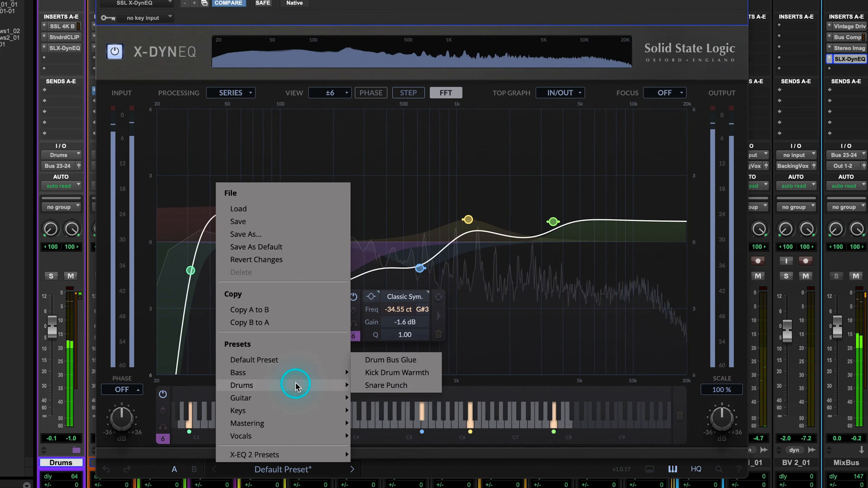
pyautogui.moveTo(301, 397)
pyautogui.moveTo(303, 412)
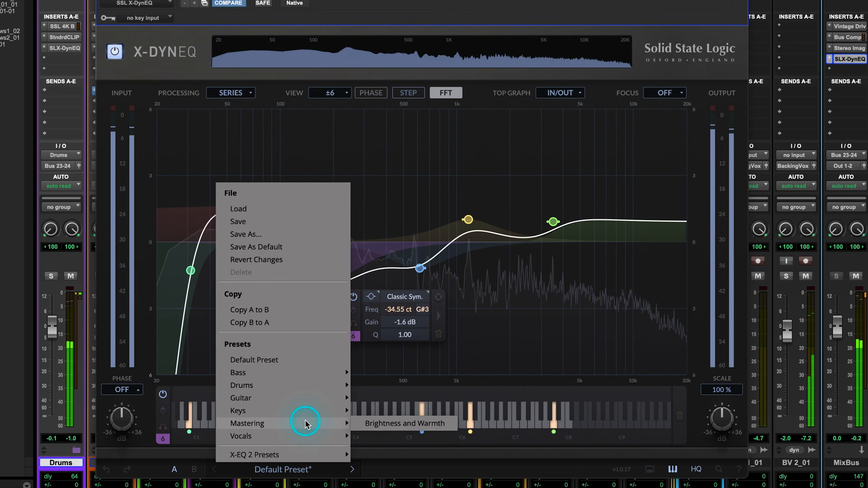
pyautogui.moveTo(308, 436)
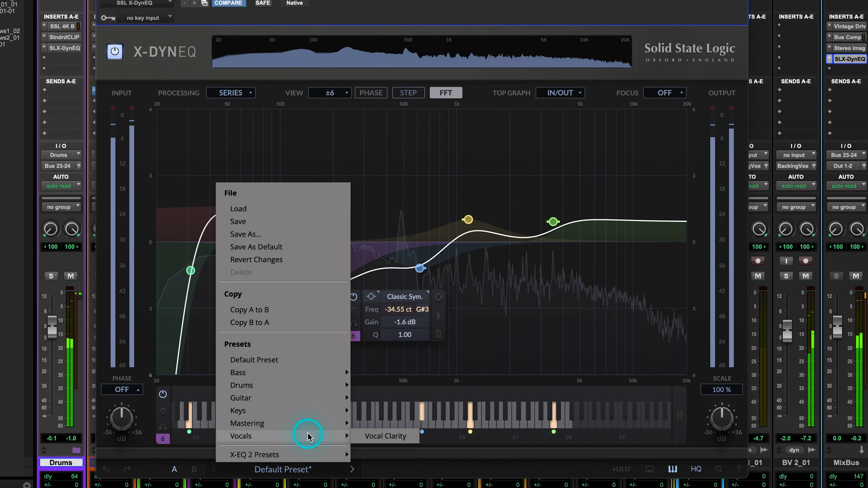
pyautogui.click(384, 466)
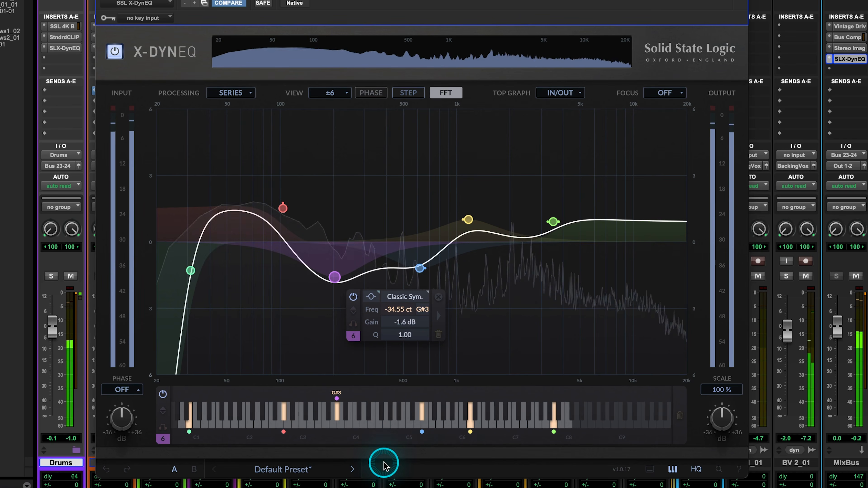
# Show the band parameter strip below the graph, return to the piano keyboard and turn off HQ mode
pyautogui.click(650, 469)
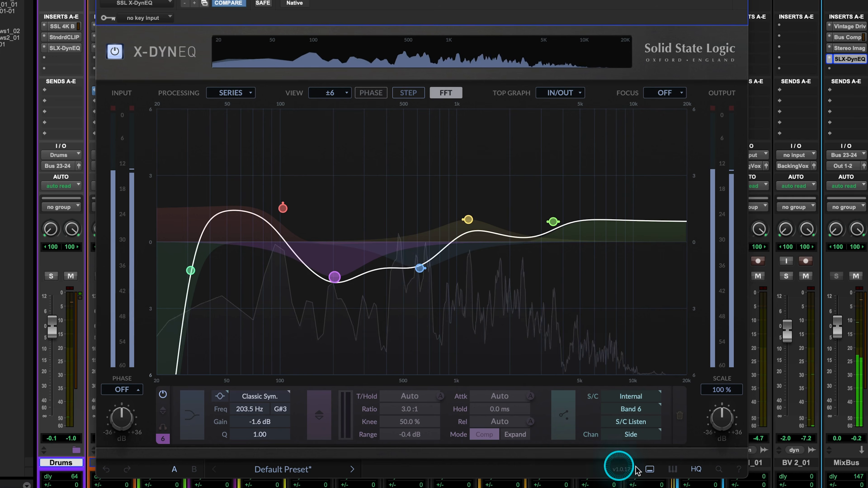
pyautogui.click(674, 471)
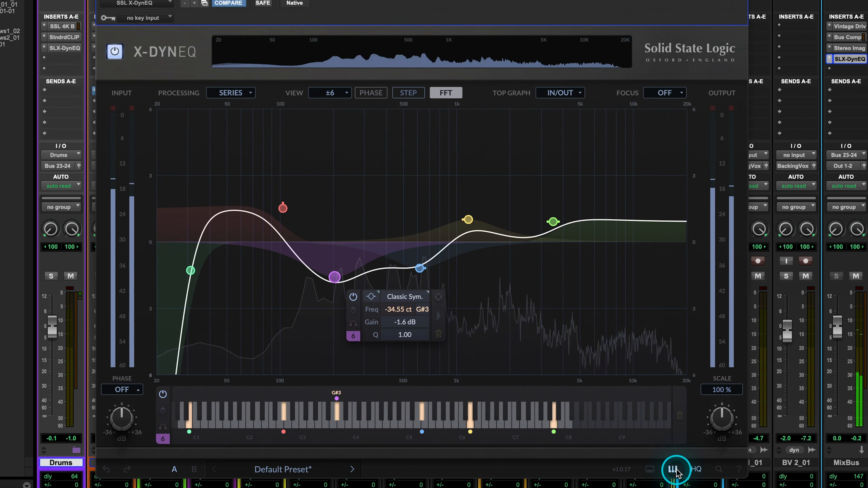
pyautogui.click(700, 472)
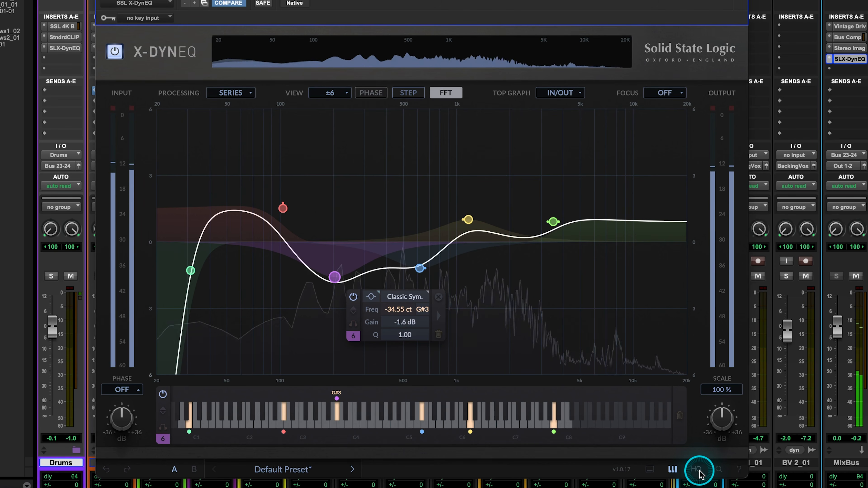
# View the interface size options with help tooltips enabled, and expand band 6's dynamics and side-chain controls
pyautogui.click(719, 472)
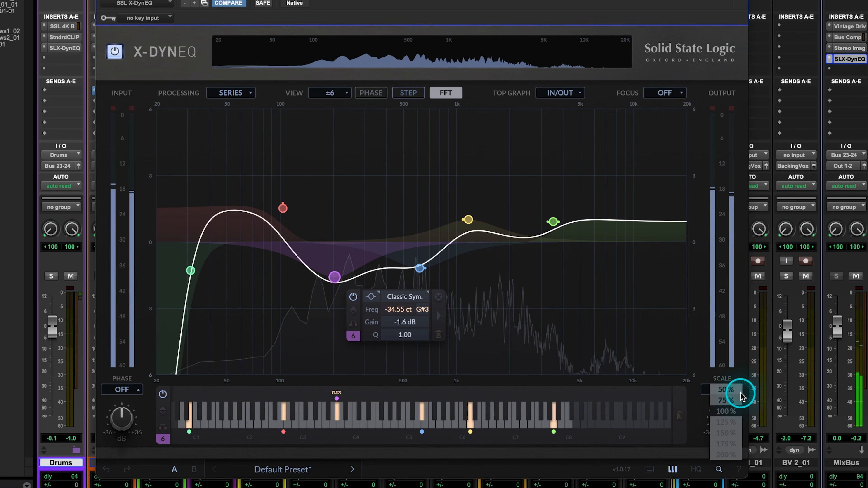
pyautogui.click(720, 471)
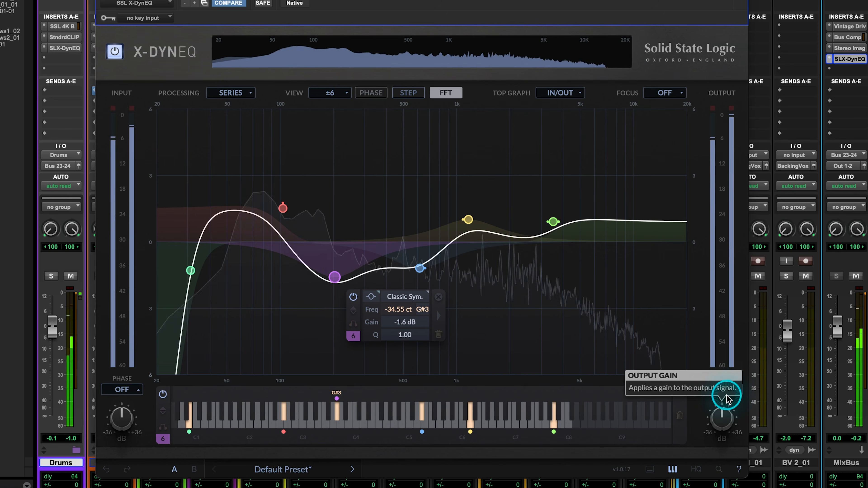
pyautogui.click(439, 315)
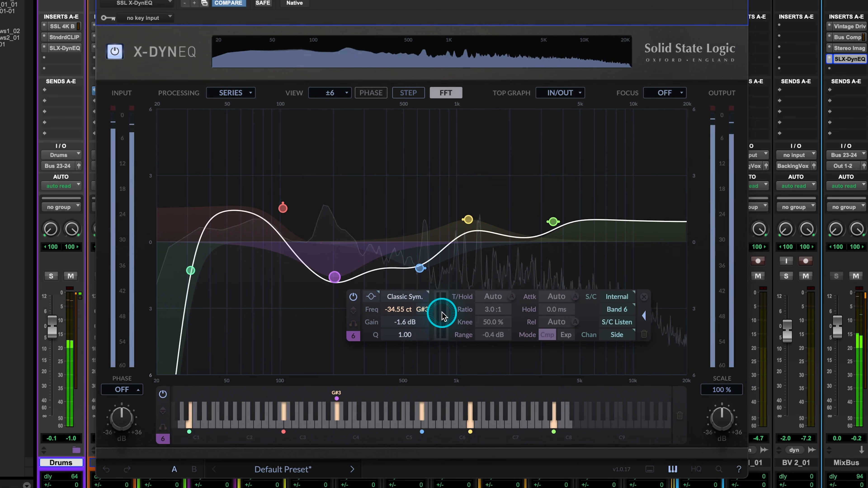
pyautogui.click(721, 454)
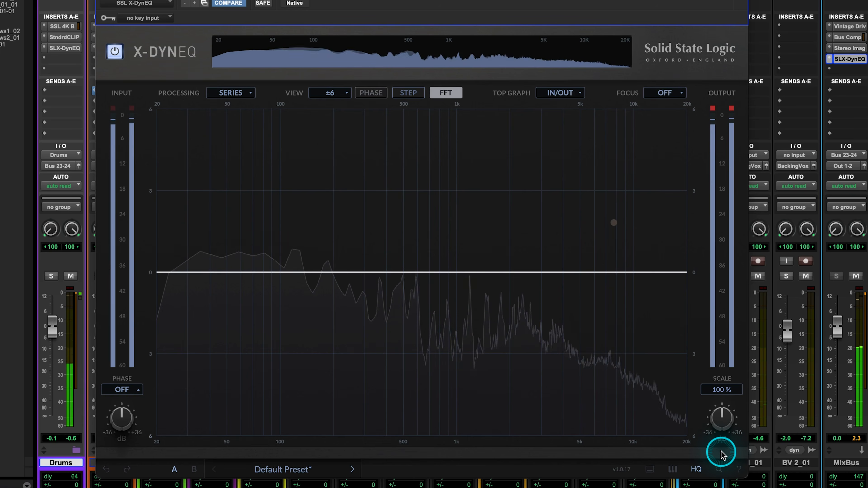
# Add a bell band at about 144.4 Hz with 1.6 dB gain, delete it and add it again
pyautogui.doubleClick(308, 228)
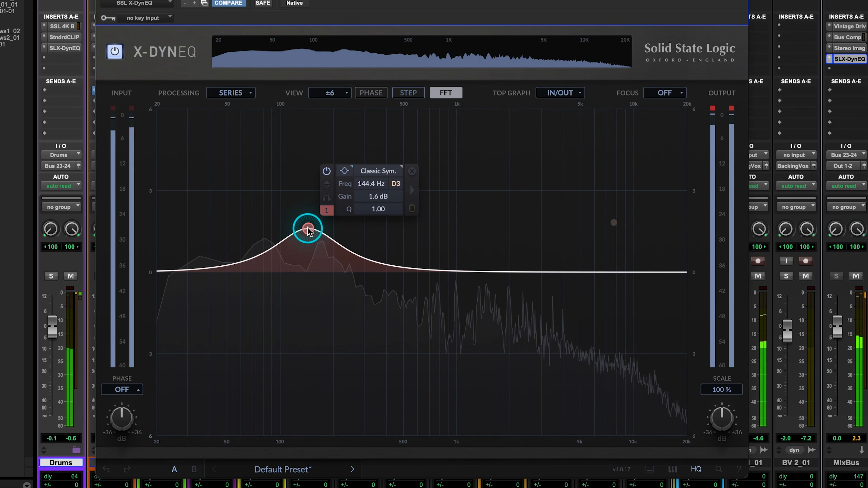
pyautogui.doubleClick(308, 229)
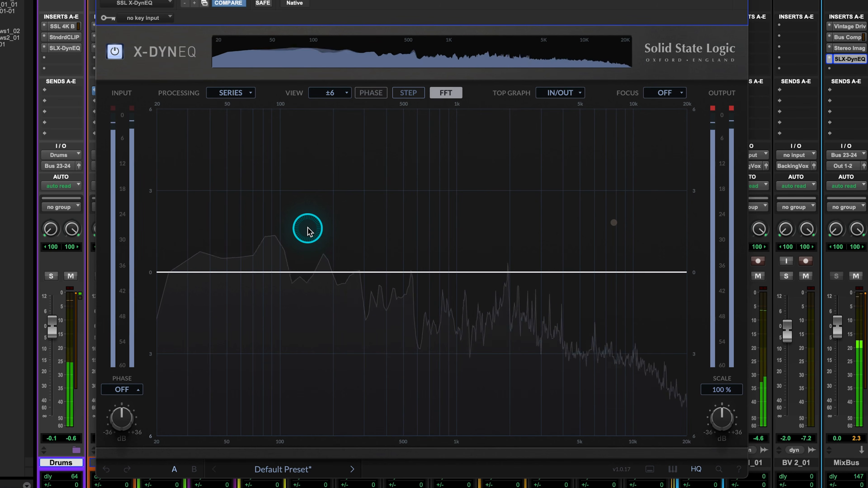
pyautogui.doubleClick(308, 229)
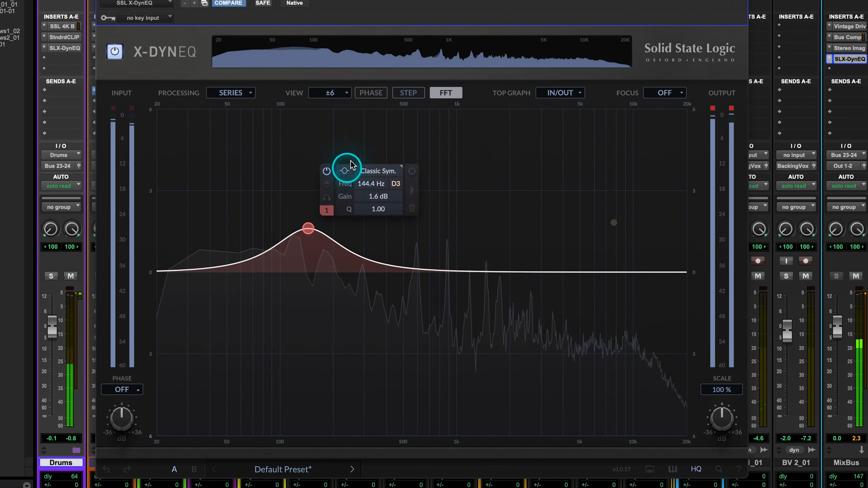
# Try the low shelf, band-pass and notch shapes on band 1, returning it to the bell shape
pyautogui.click(345, 170)
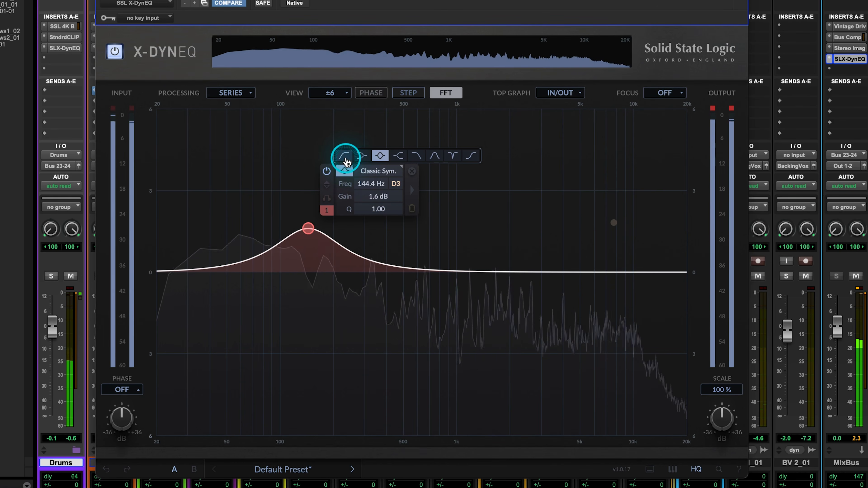
pyautogui.click(359, 158)
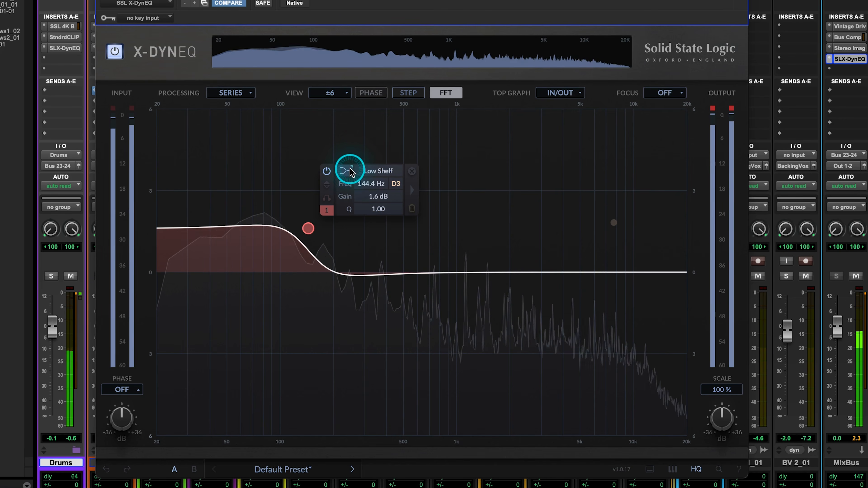
pyautogui.click(380, 156)
pyautogui.click(345, 170)
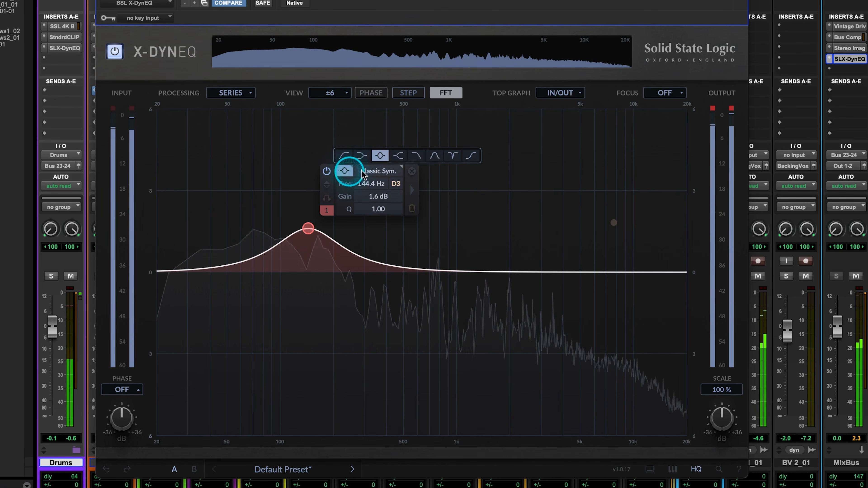
pyautogui.click(433, 157)
pyautogui.click(345, 172)
pyautogui.click(453, 156)
pyautogui.click(345, 171)
pyautogui.click(381, 155)
# Keep band 1's bell type at Classic Sym. and move the band to about 135.1 Hz with 2.1 dB gain
pyautogui.click(383, 171)
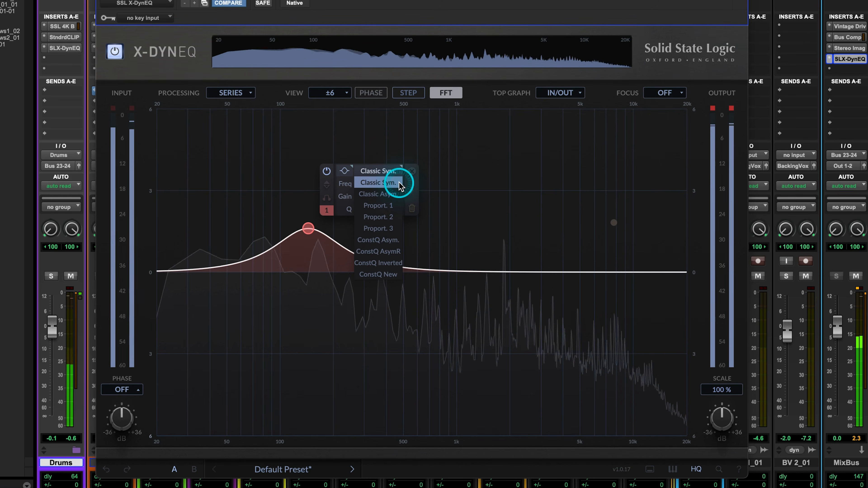
pyautogui.click(400, 186)
pyautogui.moveTo(308, 229)
pyautogui.mouseDown()
pyautogui.moveTo(307, 148)
pyautogui.moveTo(291, 397)
pyautogui.moveTo(302, 206)
pyautogui.moveTo(303, 214)
pyautogui.mouseUp()
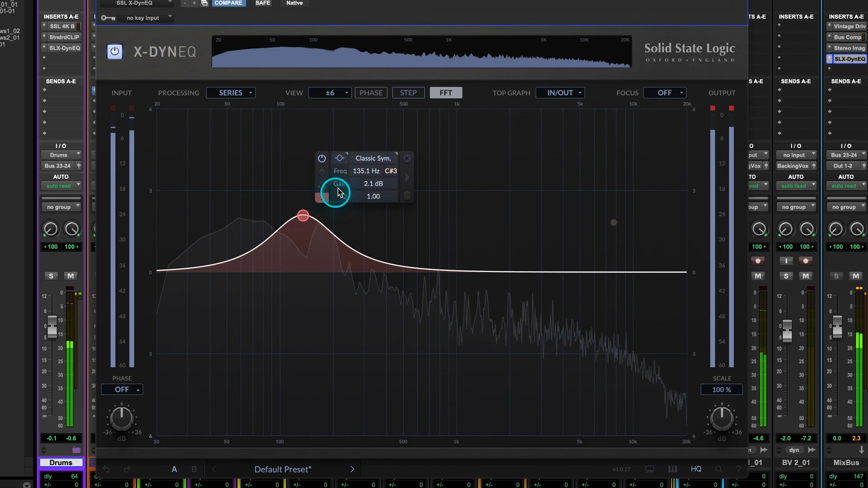
# Set band 1's bell type to Classic Asym. and move the band to about 129.6 Hz with 2.8 dB gain
pyautogui.click(368, 159)
pyautogui.click(367, 174)
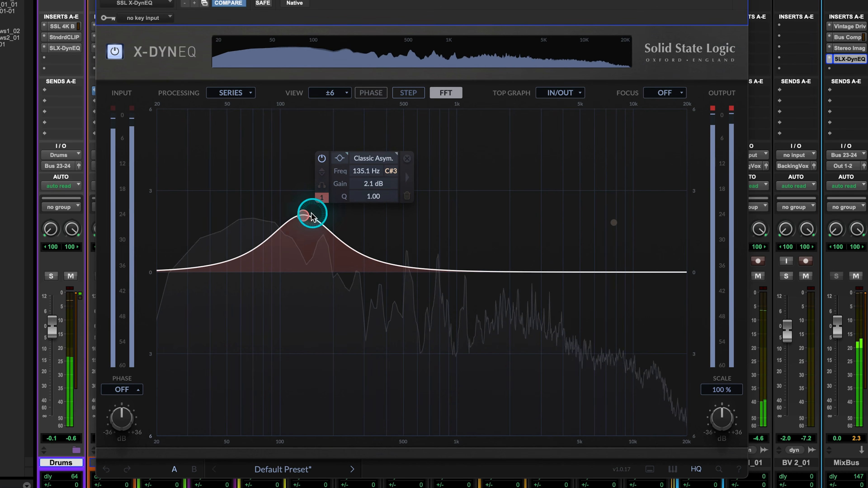
pyautogui.moveTo(305, 219); pyautogui.dragTo(302, 197)
# Change band 1's filter shape from bell to band-pass
pyautogui.click(335, 137)
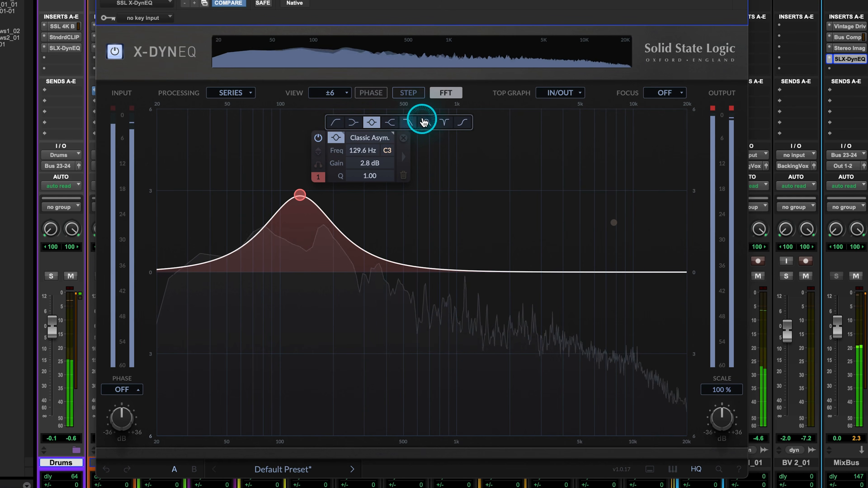
pyautogui.click(433, 122)
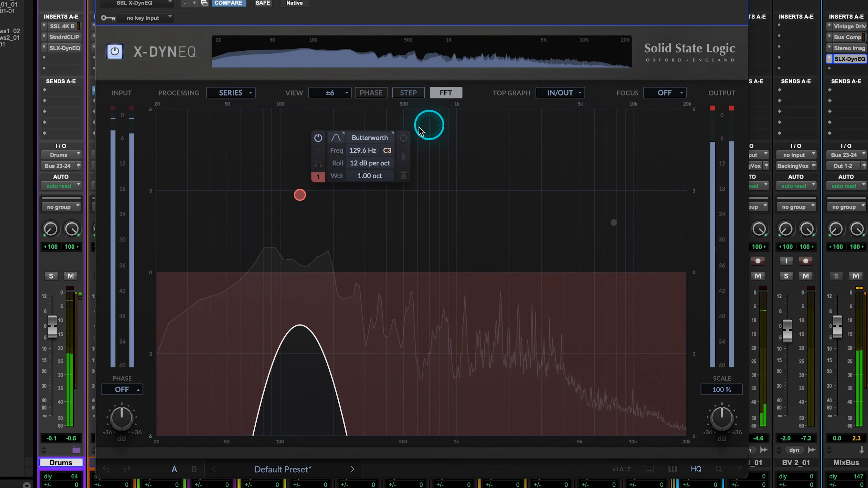
# Set band 1's band-pass type to Chebychev and nudge the band to about 129.5 Hz
pyautogui.click(383, 139)
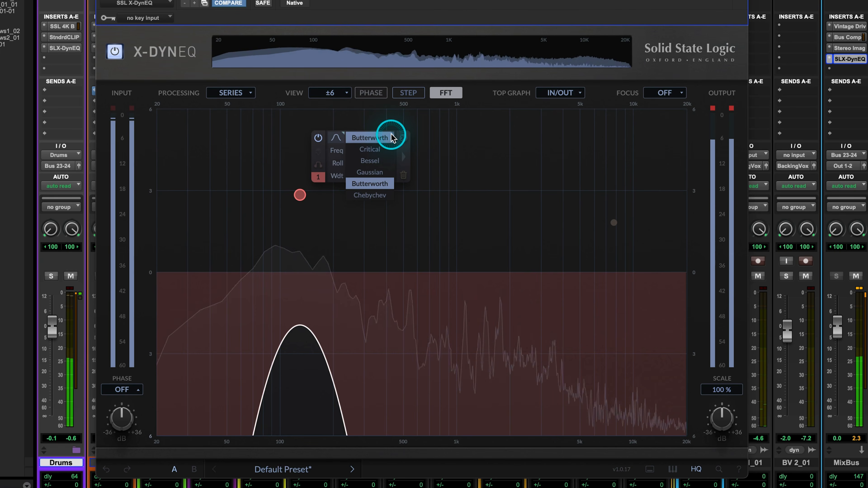
pyautogui.click(382, 195)
pyautogui.moveTo(302, 197)
pyautogui.mouseDown()
pyautogui.moveTo(447, 207)
pyautogui.moveTo(320, 220)
pyautogui.moveTo(301, 189)
pyautogui.mouseUp()
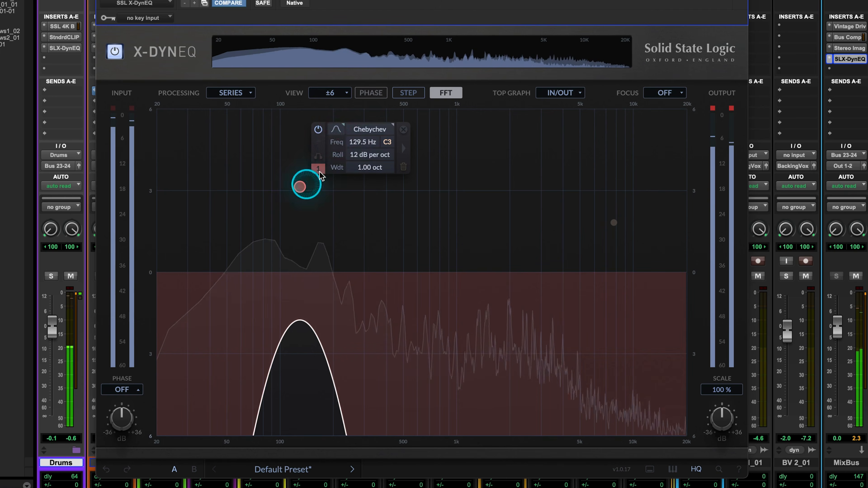
# Try the tilt and high shelf shapes on band 1
pyautogui.click(336, 133)
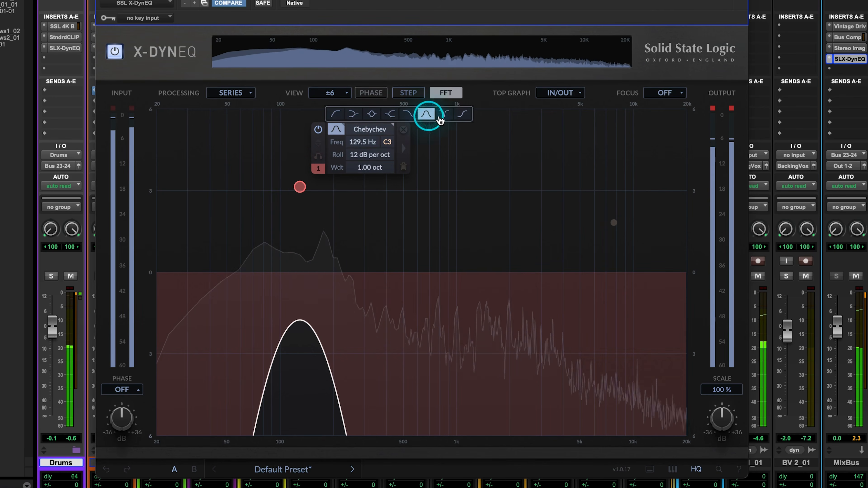
pyautogui.click(460, 115)
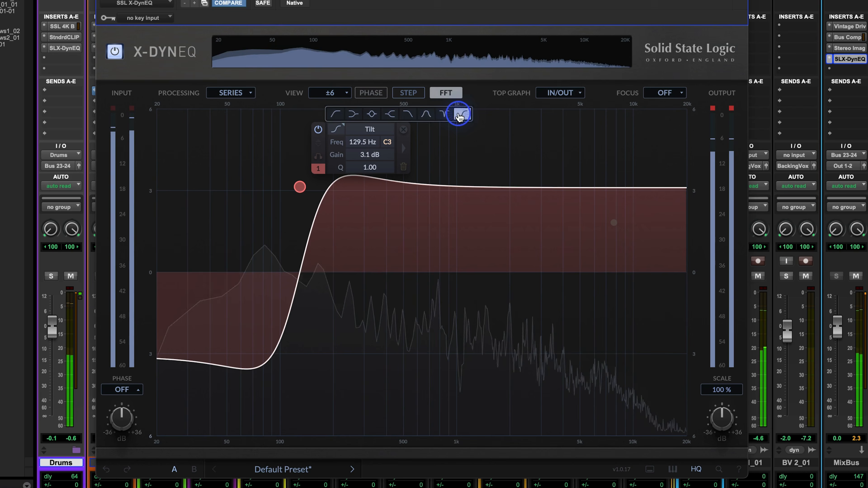
pyautogui.click(368, 130)
pyautogui.click(382, 115)
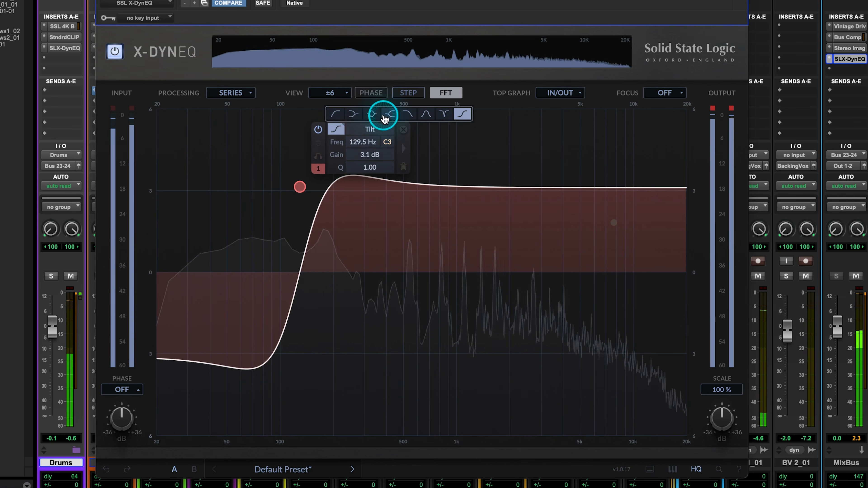
# Change band 1 to the bell shape, keeping the Classic Asym. type, and move it to about 155.6 Hz with 1.8 dB gain
pyautogui.click(336, 130)
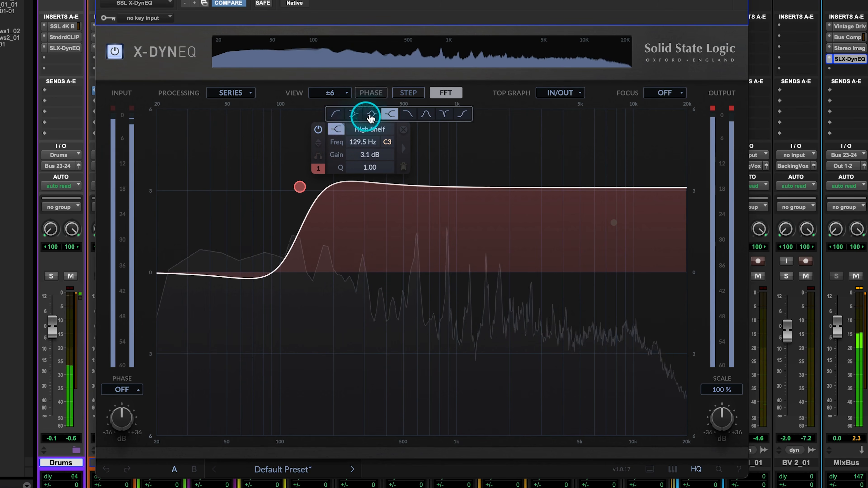
pyautogui.click(372, 115)
pyautogui.click(300, 188)
pyautogui.moveTo(299, 192); pyautogui.dragTo(312, 226)
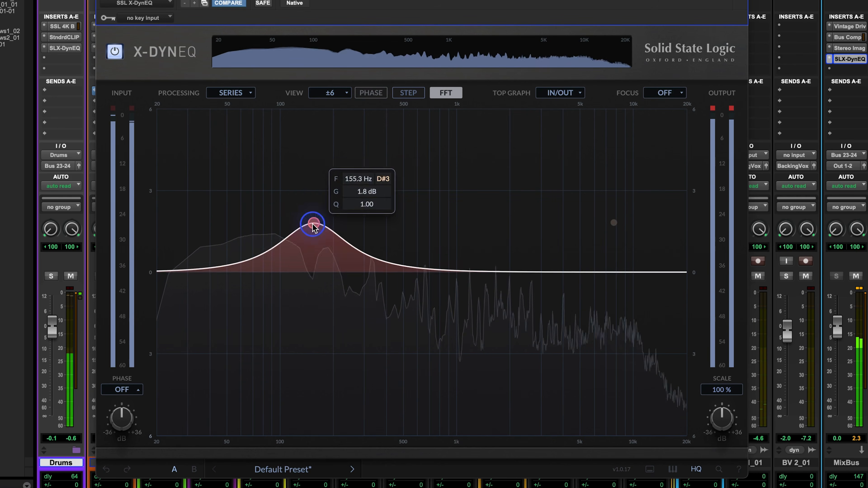
pyautogui.click(377, 168)
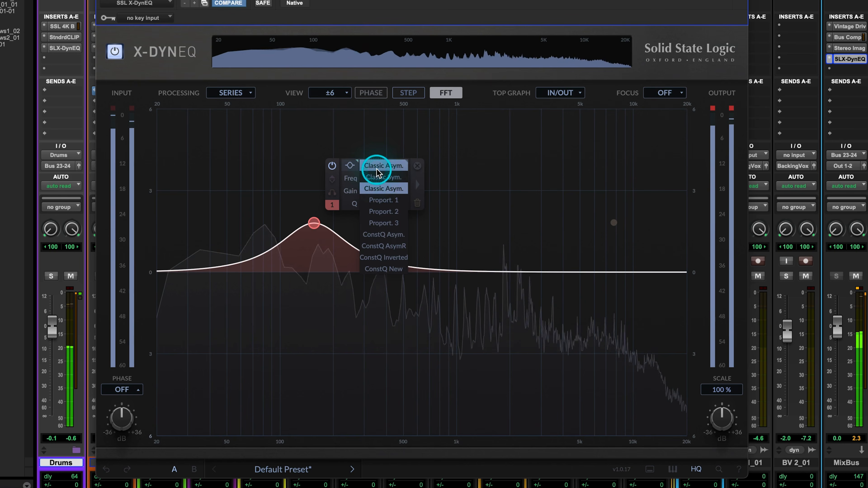
pyautogui.click(376, 168)
# Change band 1 to the tilt shape and move it to about 855.8 Hz with 0.9 dB gain
pyautogui.click(349, 165)
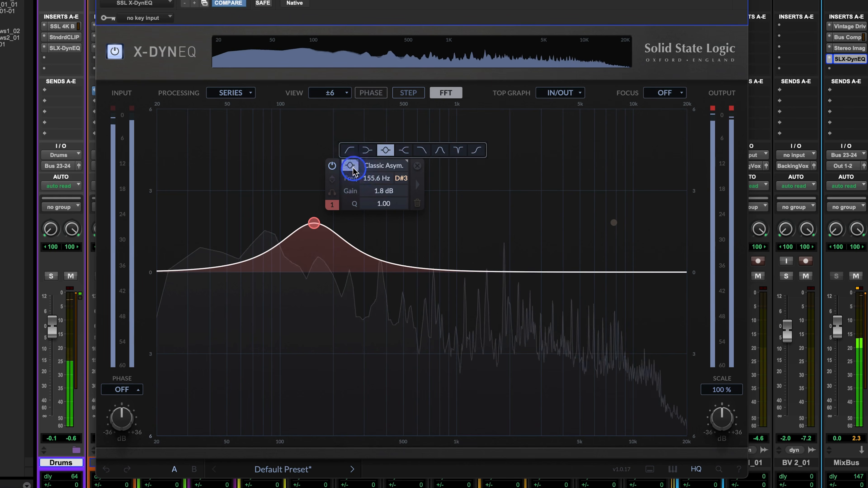
pyautogui.click(480, 150)
pyautogui.moveTo(314, 225); pyautogui.dragTo(446, 255)
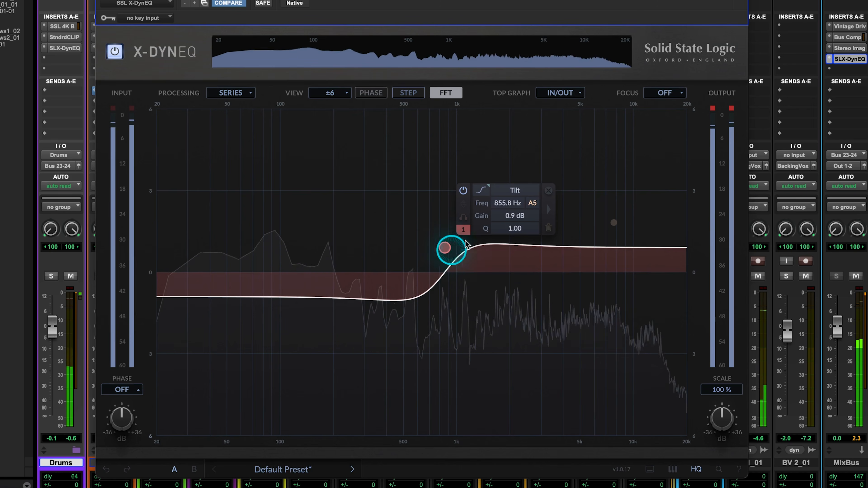
# Return band 1 to the bell shape and turn on its dynamic processing
pyautogui.click(480, 190)
pyautogui.click(511, 179)
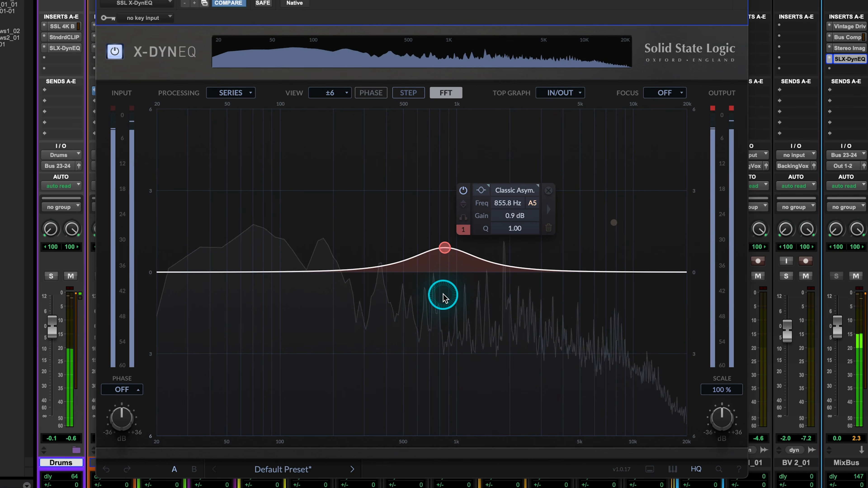
pyautogui.click(464, 207)
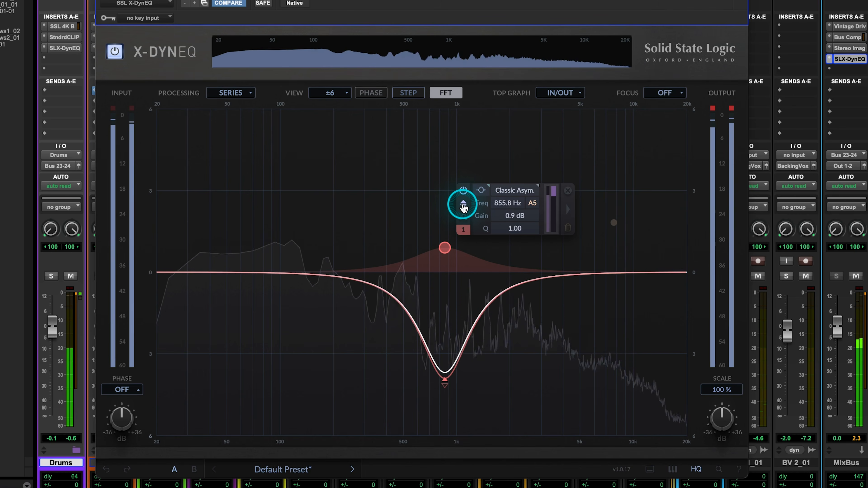
# Move band 1 to about 114.0 Hz with 1.9 dB gain and expand its full dynamics settings
pyautogui.moveTo(443, 247); pyautogui.dragTo(291, 219)
pyautogui.click(414, 181)
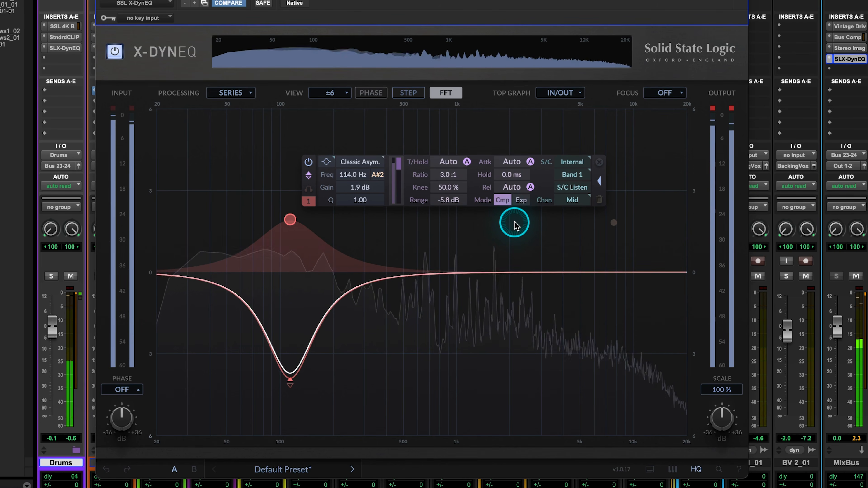
# Try the expander mode on band 1 and return it to compressor mode
pyautogui.click(521, 201)
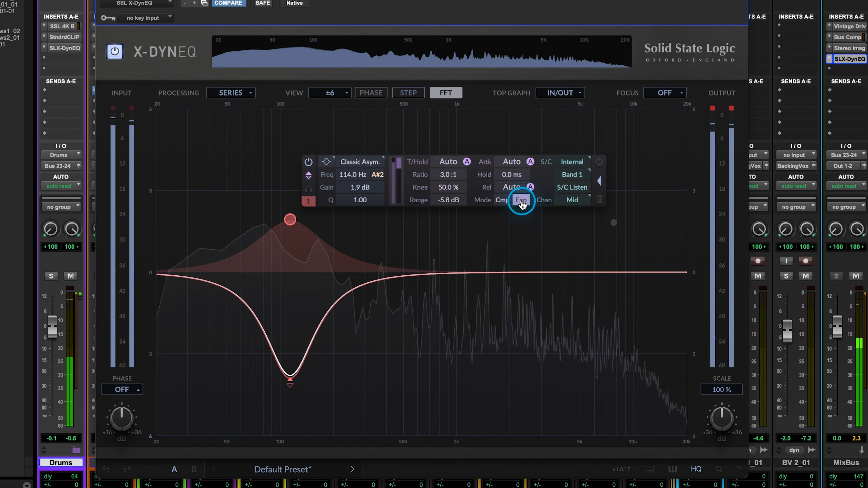
pyautogui.click(501, 200)
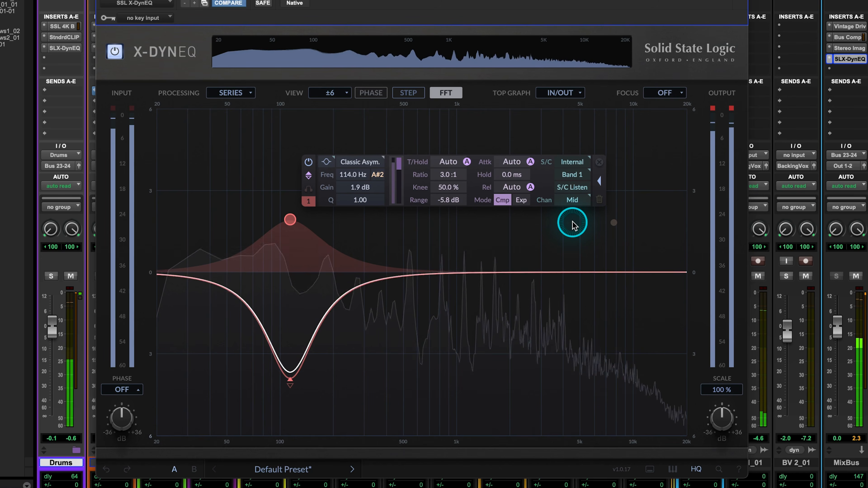
# Keep band 1's sidechain on Internal and set its sidechain source to Band 2
pyautogui.click(585, 162)
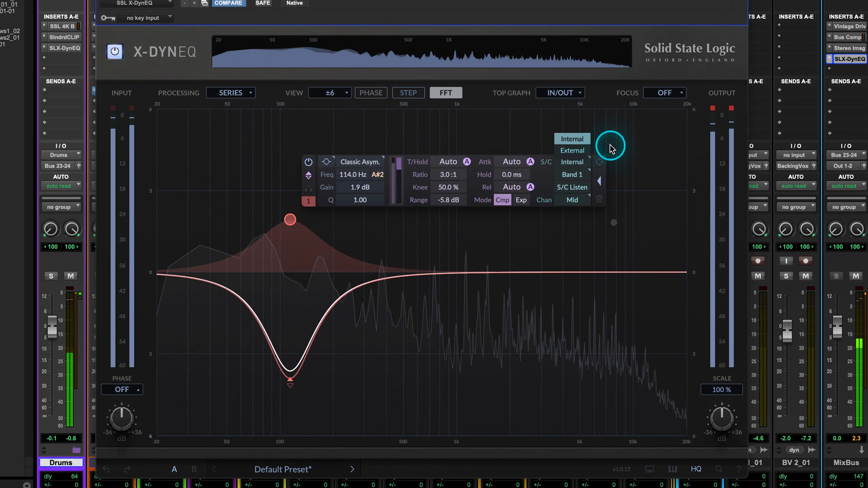
pyautogui.click(587, 175)
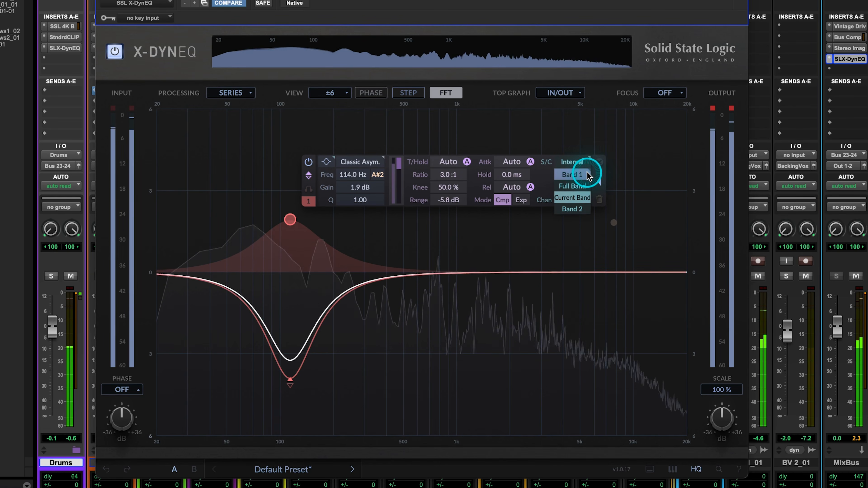
pyautogui.click(577, 210)
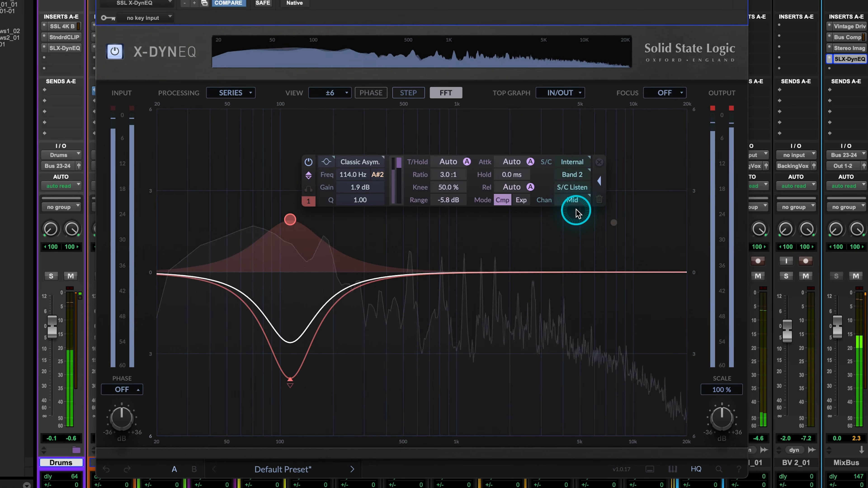
# Audition band 2 as a notch, move it to about 1809.8 Hz at 2.4 dB gain, and switch the band off
pyautogui.click(614, 225)
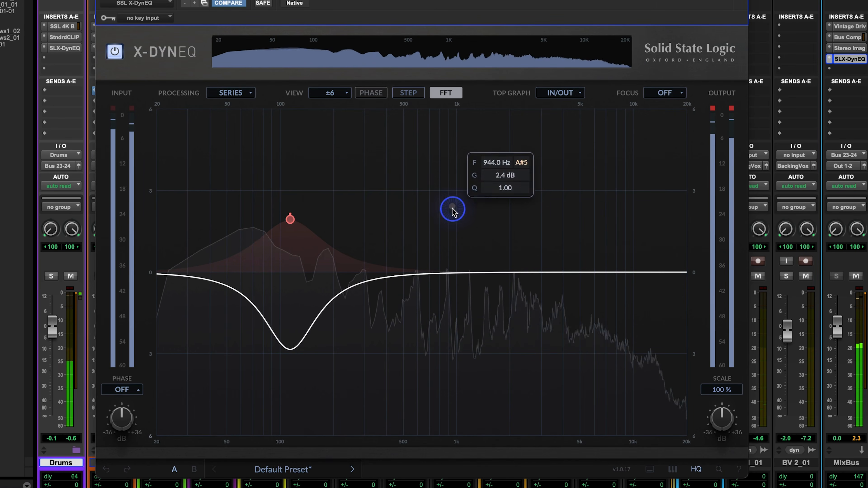
pyautogui.click(452, 207)
pyautogui.click(472, 151)
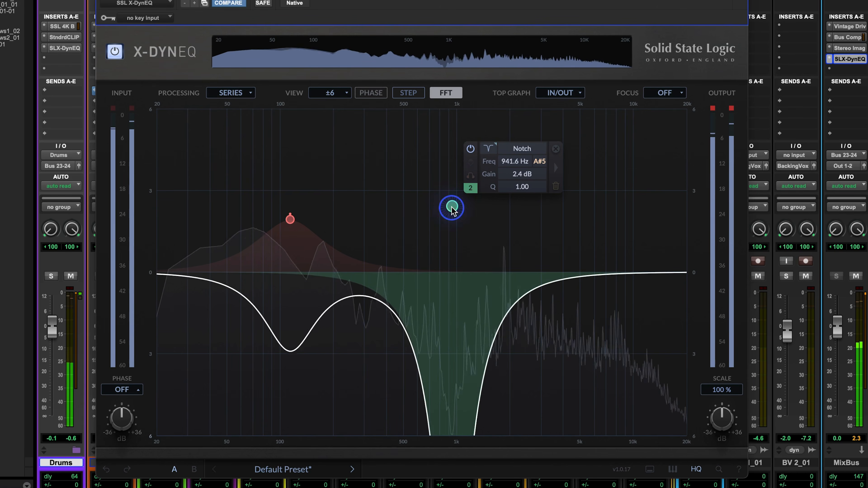
pyautogui.moveTo(456, 209); pyautogui.dragTo(509, 209)
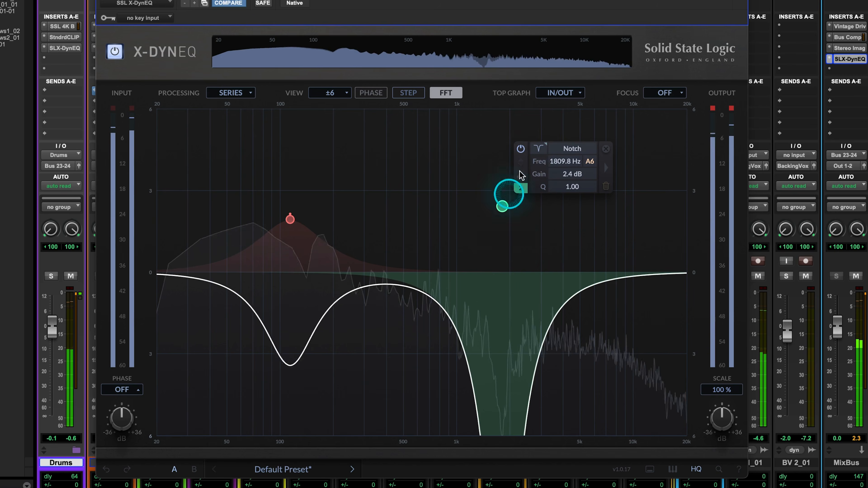
pyautogui.click(523, 153)
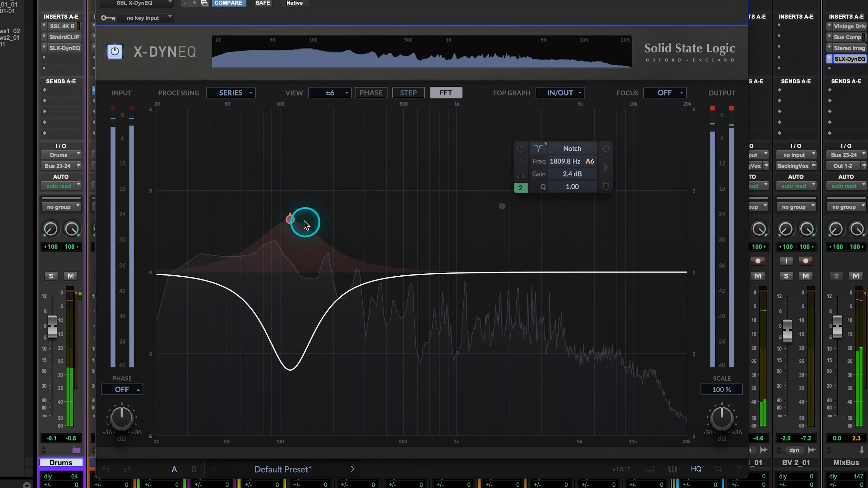
# Check band 1's sidechain source choices and keep Band 2 selected
pyautogui.click(290, 220)
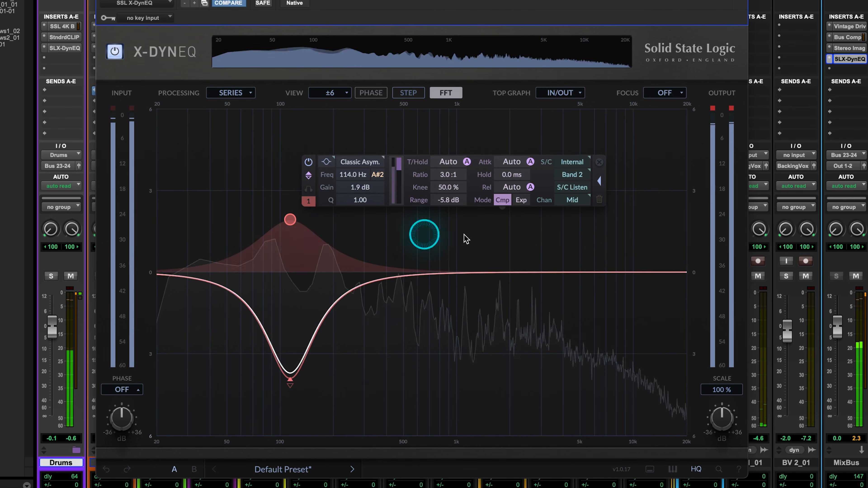
pyautogui.click(575, 176)
pyautogui.click(578, 210)
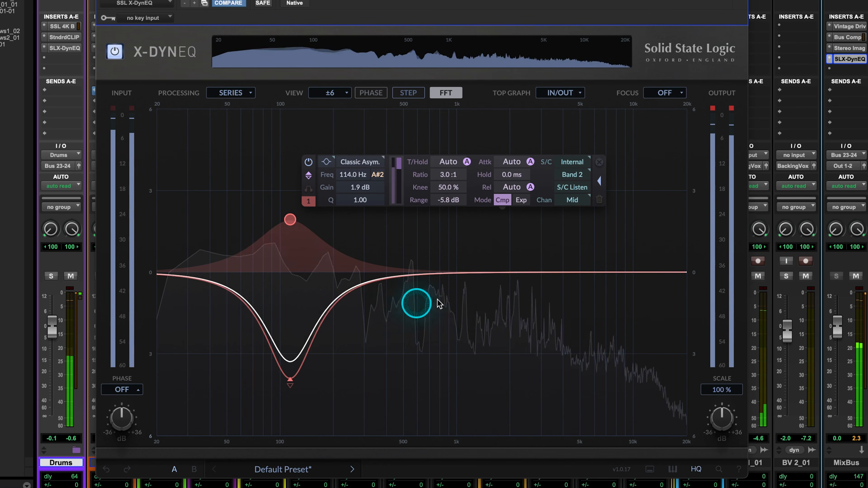
# Try Side as band 1's sidechain channel and set the channel to Stereo
pyautogui.click(574, 200)
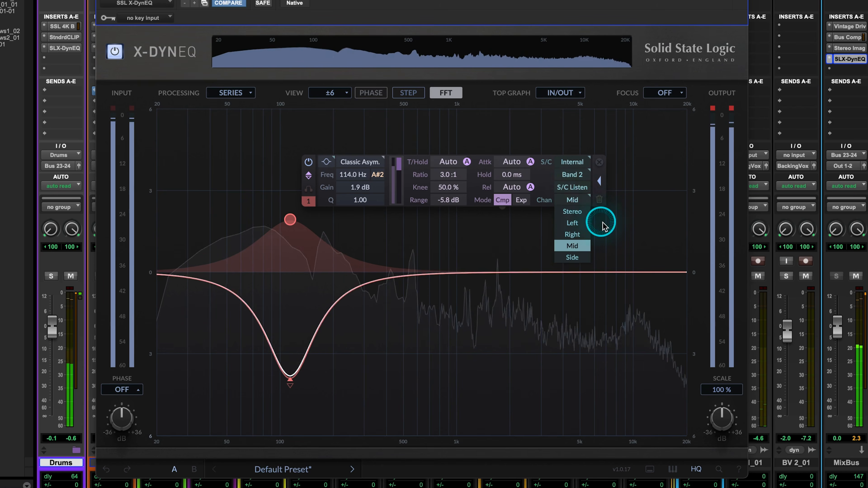
pyautogui.click(576, 258)
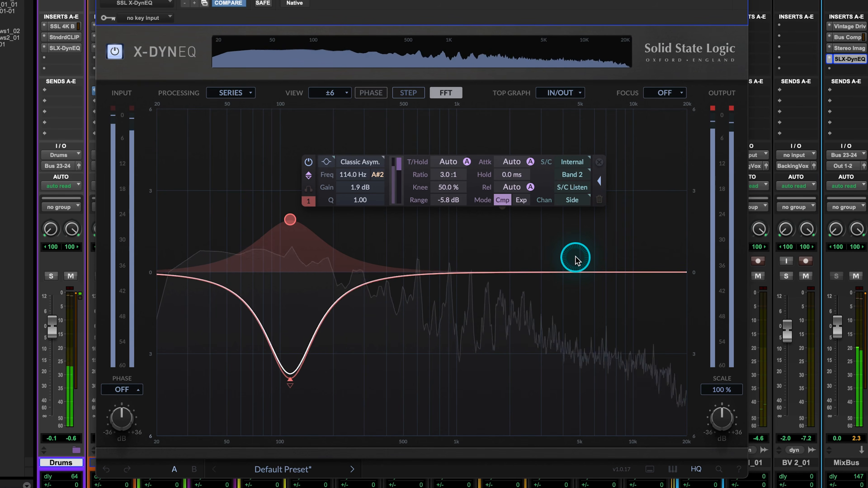
pyautogui.click(576, 200)
pyautogui.click(581, 212)
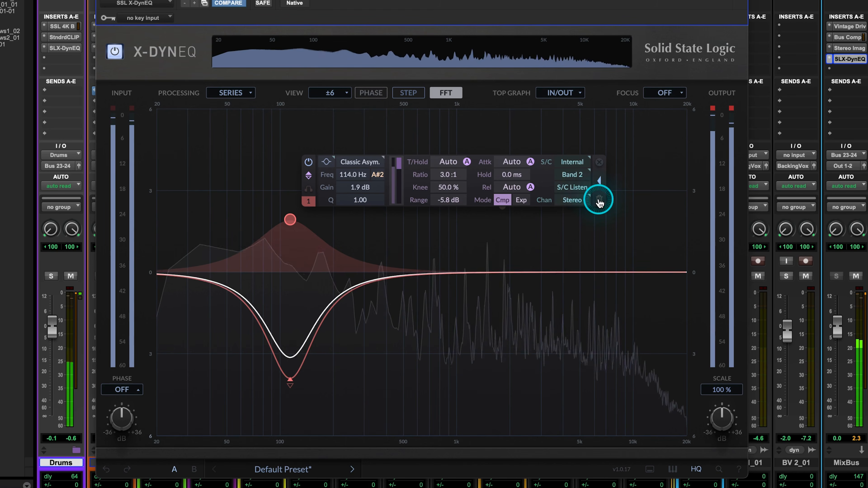
# Delete band 1 and undo the deletion
pyautogui.click(600, 200)
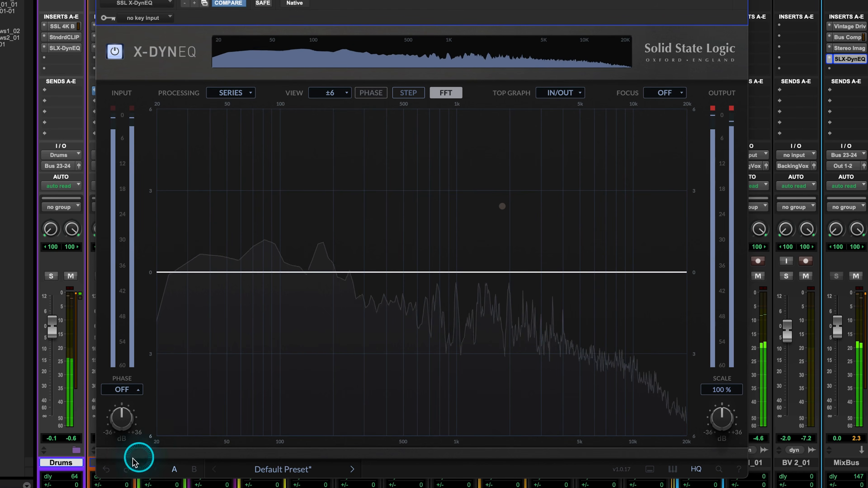
pyautogui.click(105, 470)
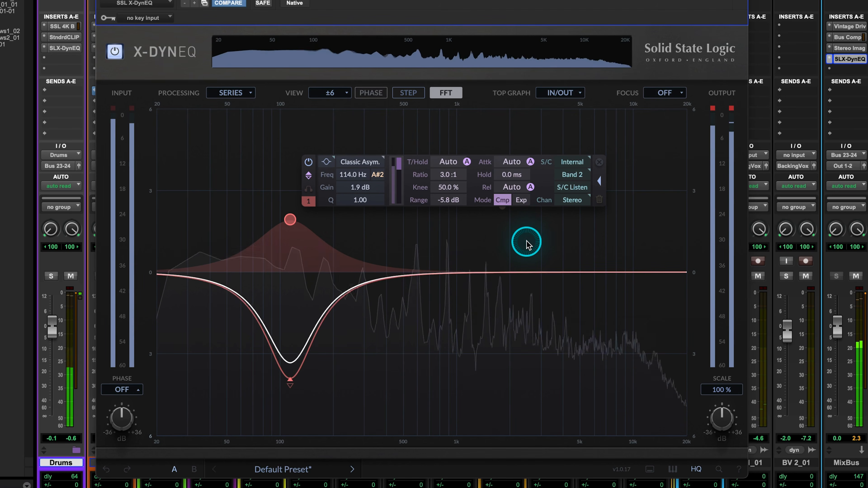
# Add a third bell band to the graph and move it to about 1851.8 Hz with 2.0 dB gain
pyautogui.doubleClick(535, 243)
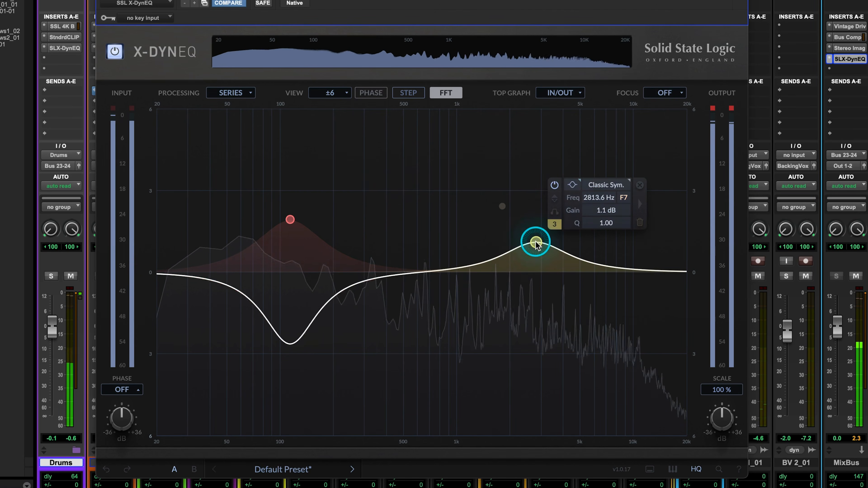
pyautogui.moveTo(535, 241); pyautogui.dragTo(504, 216)
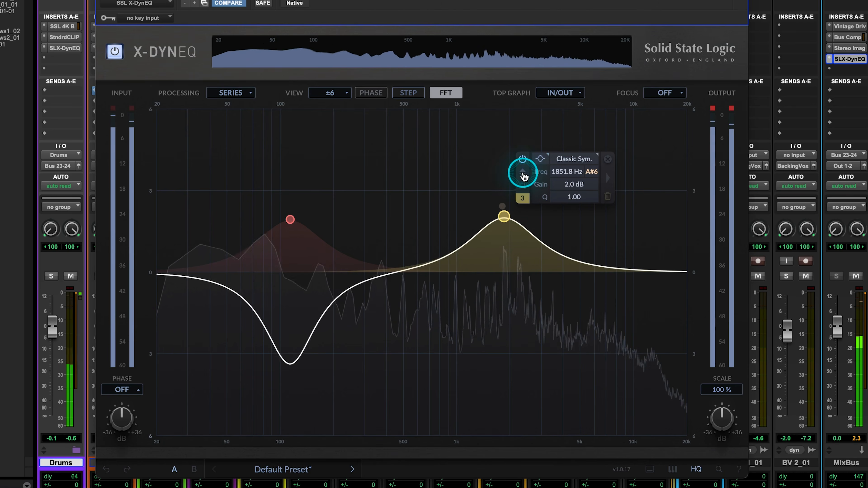
# Turn on band 3's dynamic processing and set its threshold manually to -22.1 dB instead of Auto
pyautogui.click(523, 174)
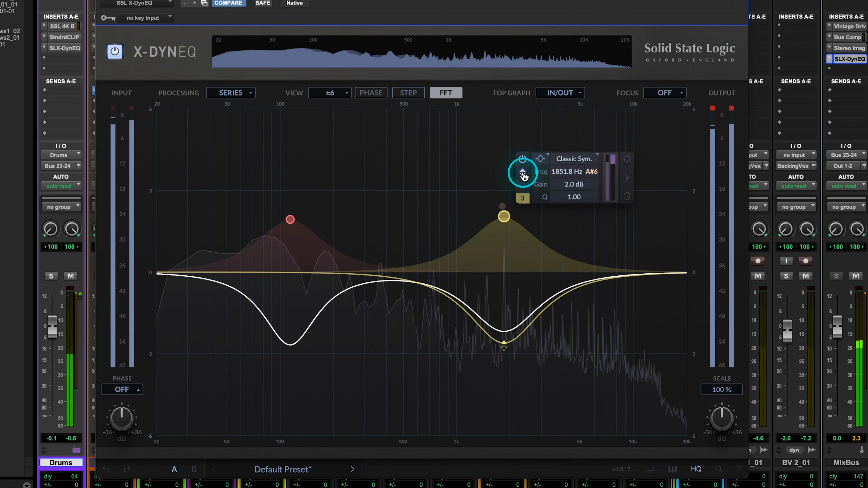
pyautogui.click(628, 178)
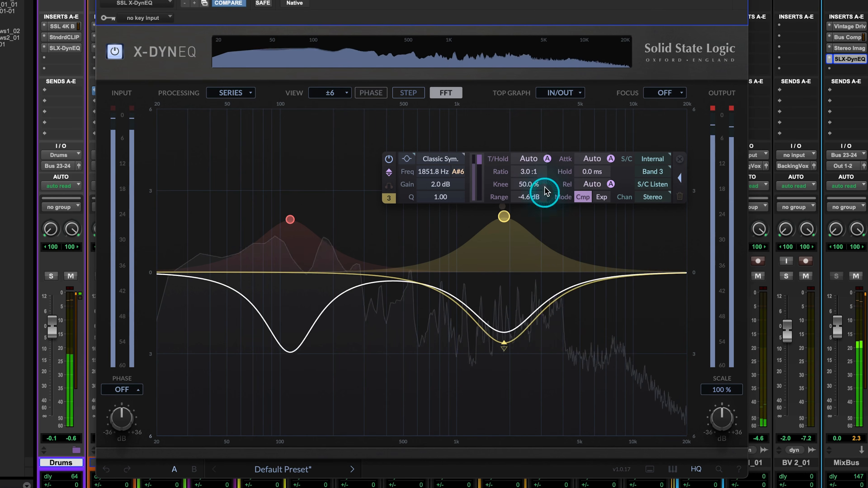
pyautogui.click(547, 159)
pyautogui.moveTo(479, 179)
pyautogui.mouseDown()
pyautogui.moveTo(478, 166)
pyautogui.moveTo(480, 175)
pyautogui.mouseUp()
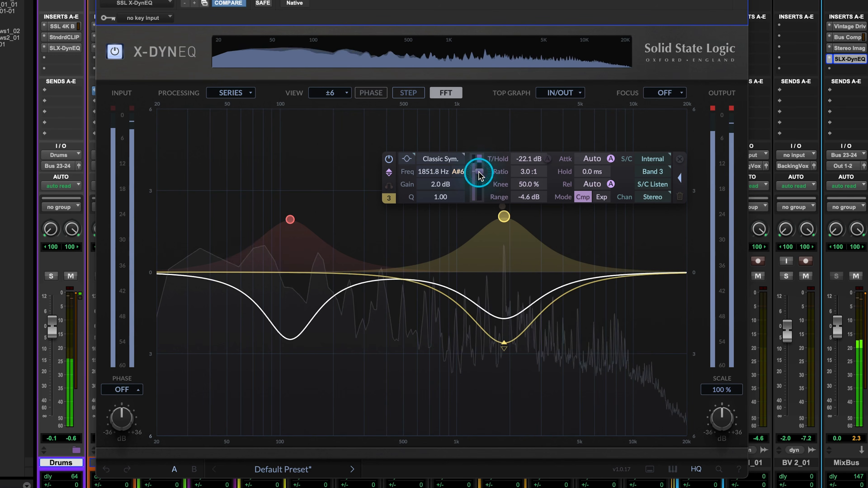
# Dock the selected band's controls beneath the EQ graph
pyautogui.click(649, 470)
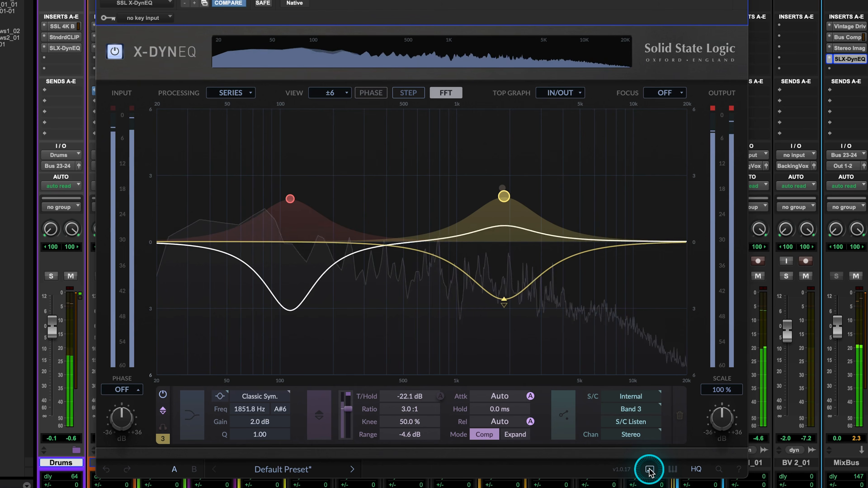
# Move band 3 to about 1031.3 Hz with 2.4 dB gain and set its dynamic range to about -1.1 dB
pyautogui.moveTo(504, 196); pyautogui.dragTo(458, 188)
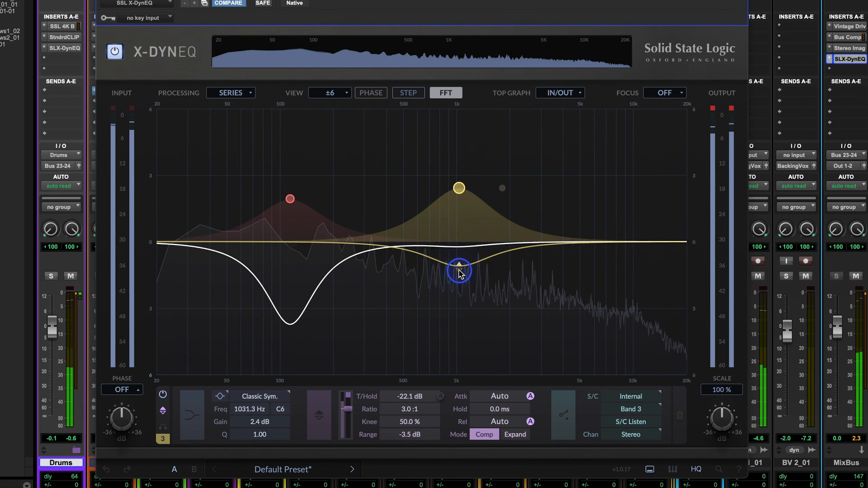
pyautogui.moveTo(458, 234); pyautogui.dragTo(458, 218)
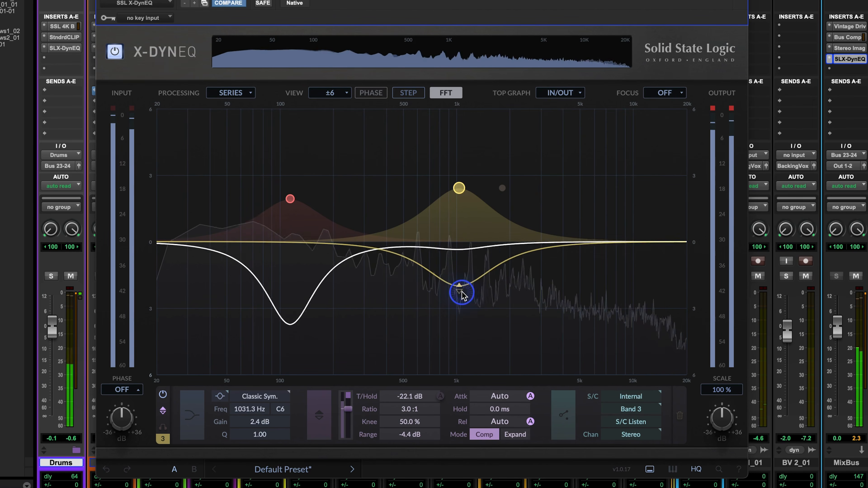
pyautogui.moveTo(459, 234); pyautogui.dragTo(459, 224)
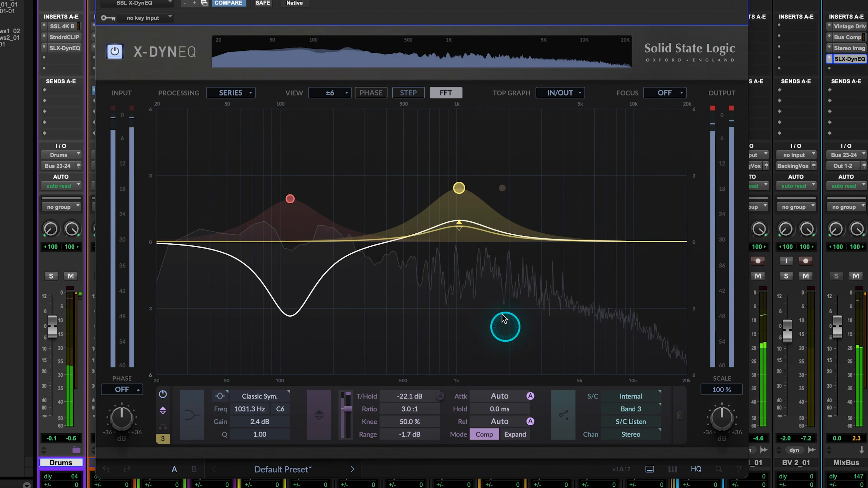
pyautogui.moveTo(459, 233)
pyautogui.mouseDown()
pyautogui.moveTo(461, 287)
pyautogui.moveTo(465, 220)
pyautogui.mouseUp()
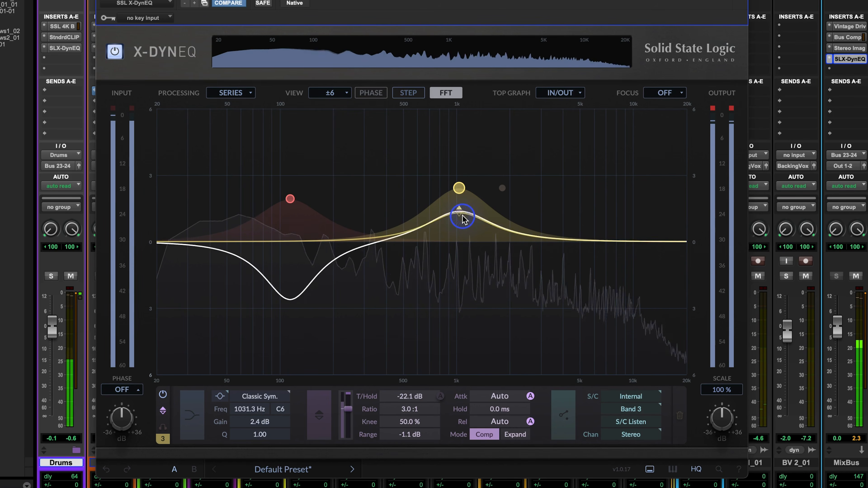
# Try band 3 in Expand mode with its range set to about -5.6 dB, and return it to Comp mode
pyautogui.click(516, 435)
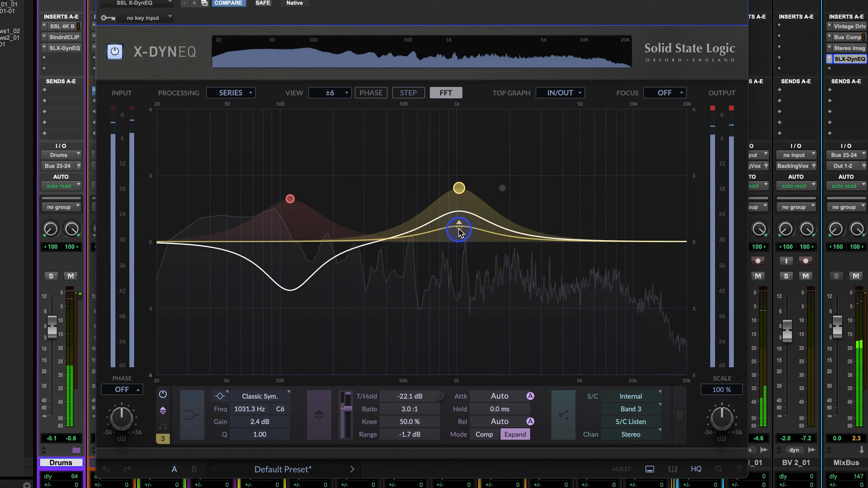
pyautogui.moveTo(459, 233); pyautogui.dragTo(465, 321)
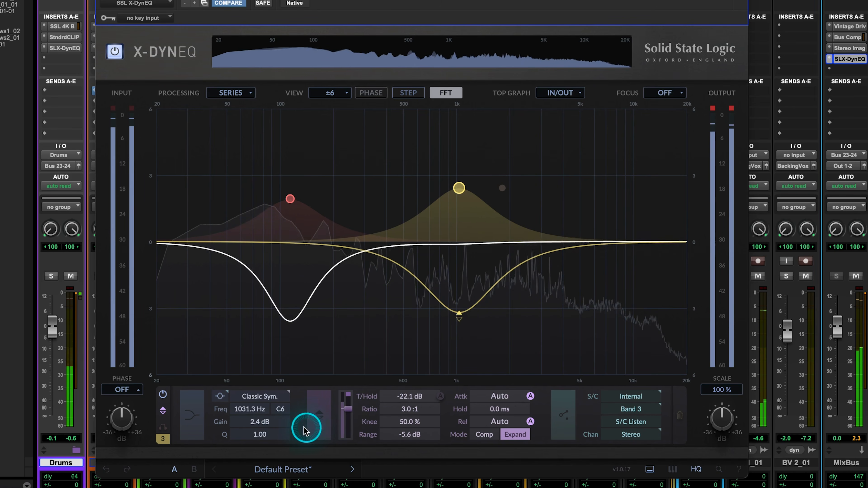
pyautogui.click(490, 438)
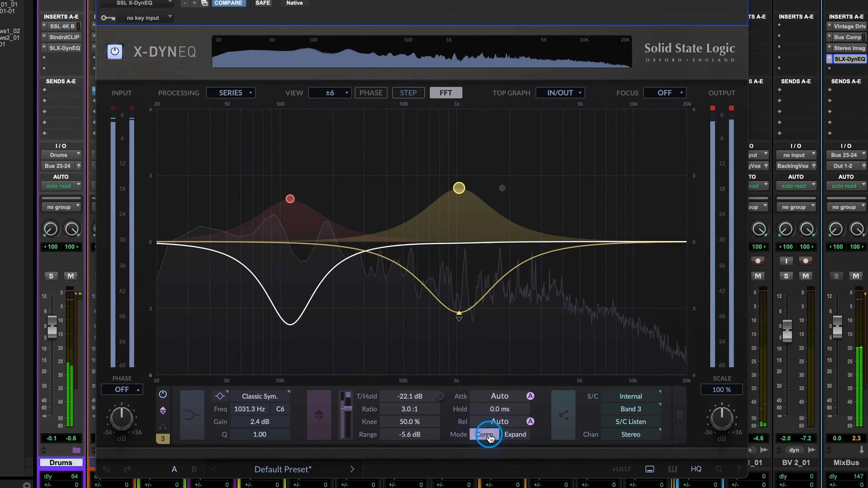
# Set the low-frequency band 1 to Expand mode with Band 3 as its internal sidechain source
pyautogui.click(290, 199)
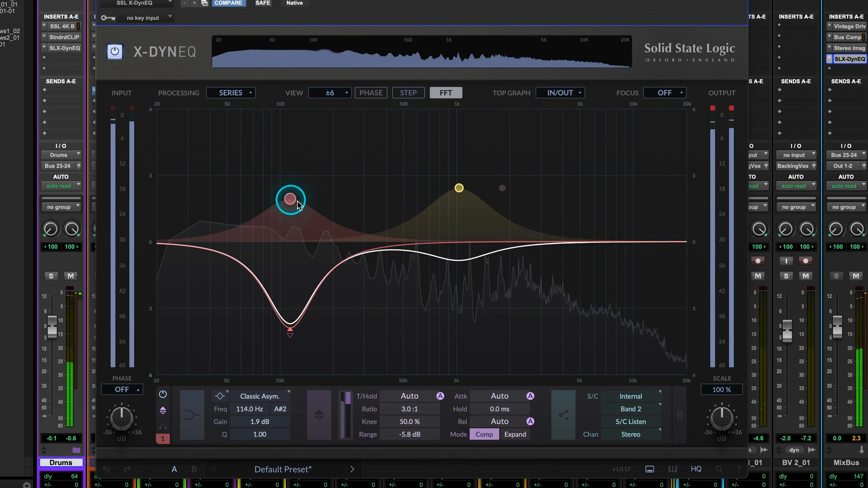
pyautogui.click(516, 434)
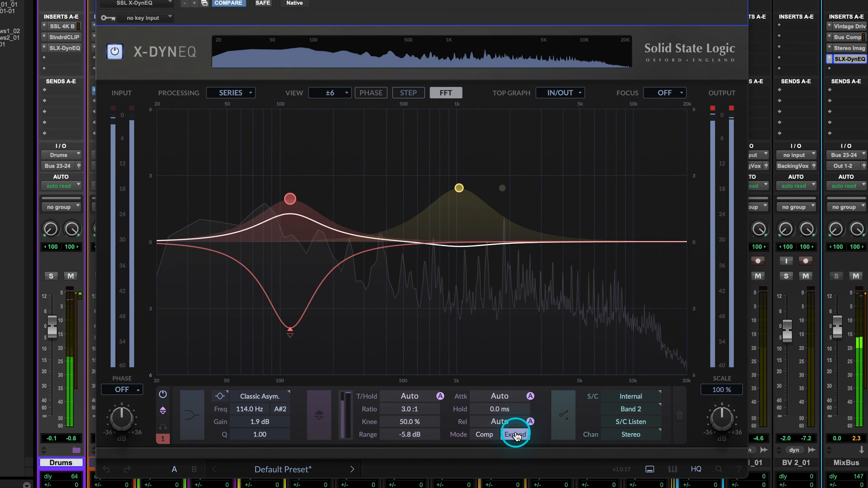
pyautogui.click(652, 410)
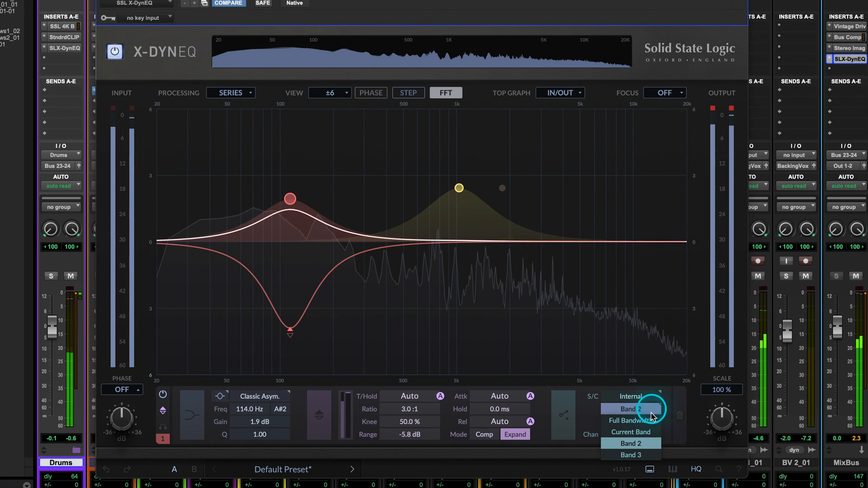
pyautogui.click(651, 455)
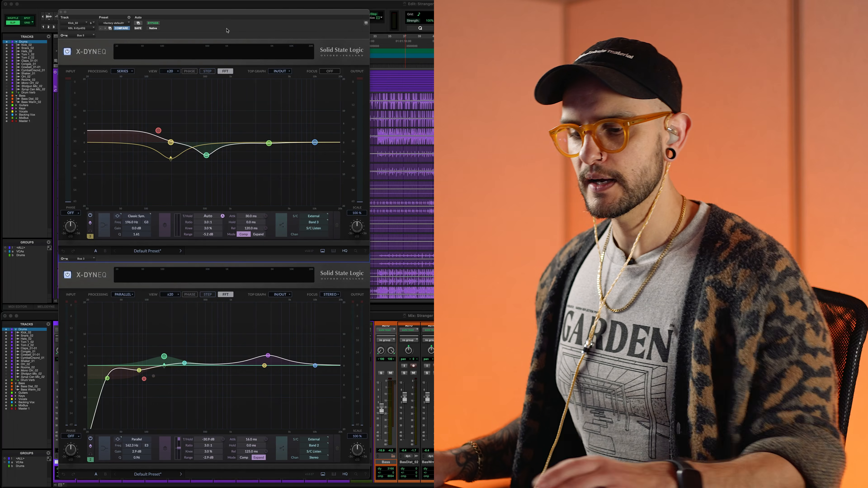
# Play the kick from an earlier point in the timeline through its EQ and stop playback
pyautogui.click(377, 38)
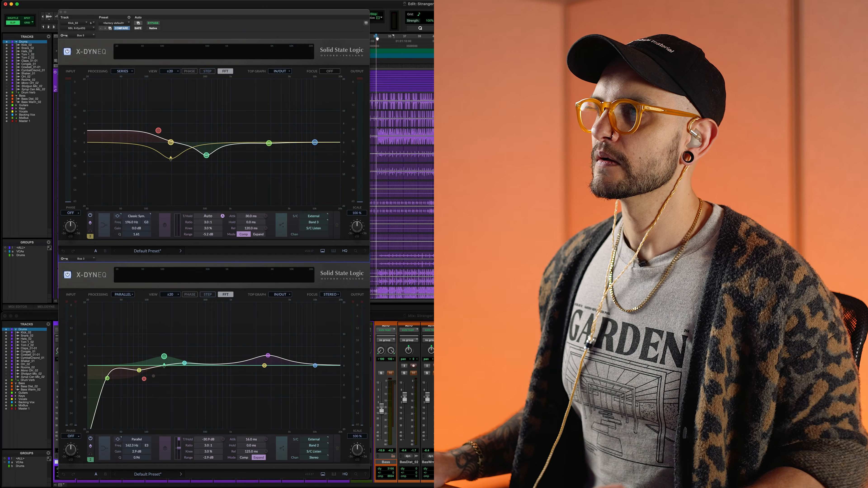
pyautogui.press('space')
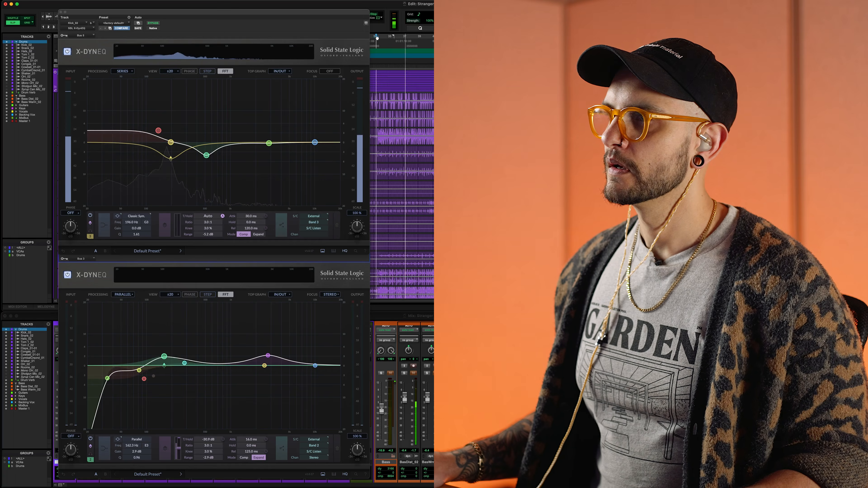
pyautogui.press('space')
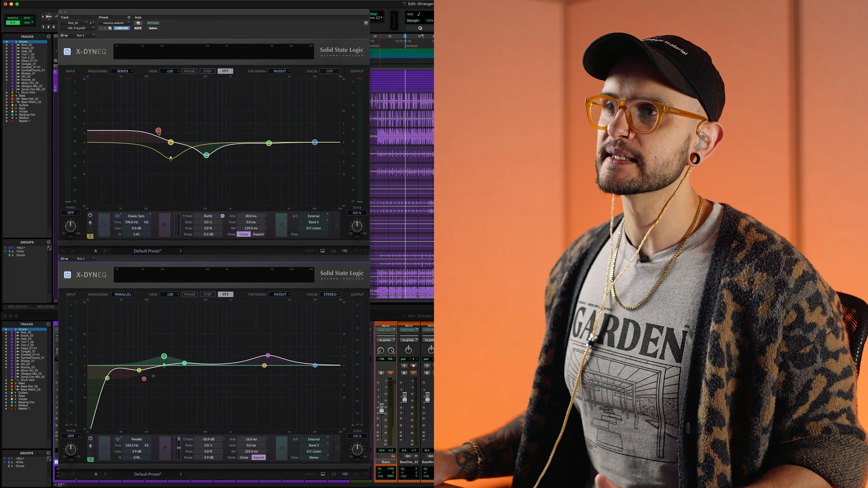
# Show the kick EQ's Low Shelf band settings and audition the kick briefly
pyautogui.click(158, 131)
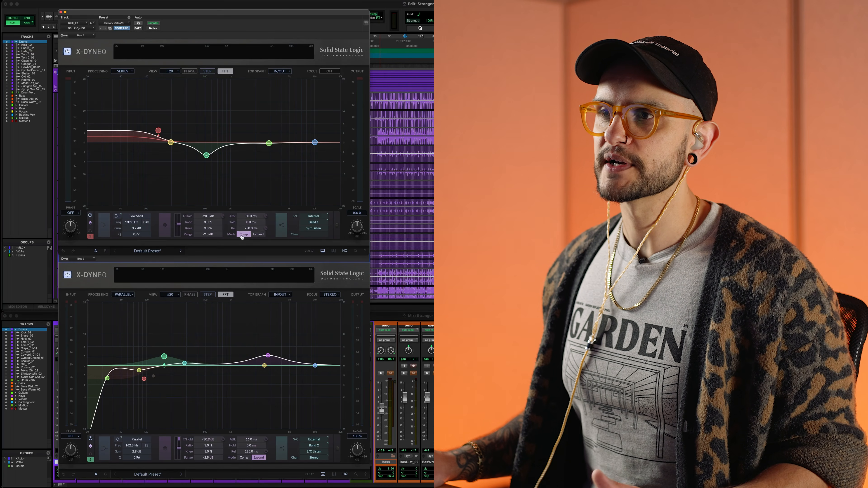
pyautogui.press('space')
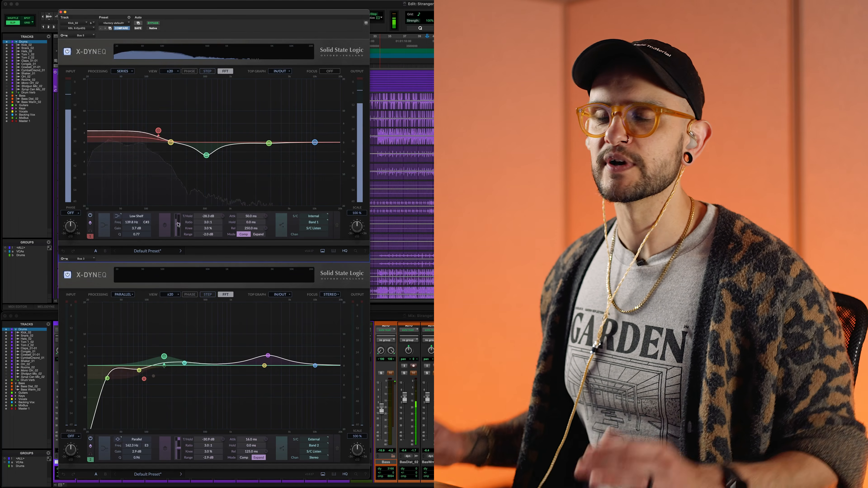
pyautogui.press('space')
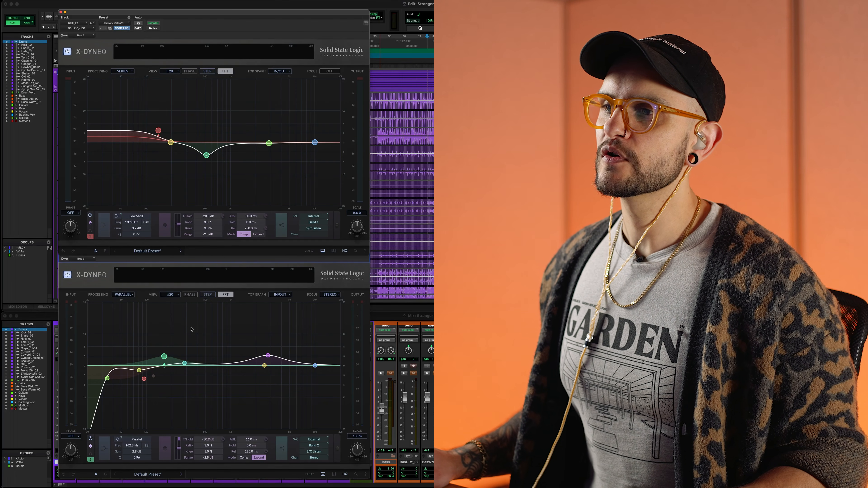
# Solo the Bass track as well and audition it together with the kick
pyautogui.click(381, 373)
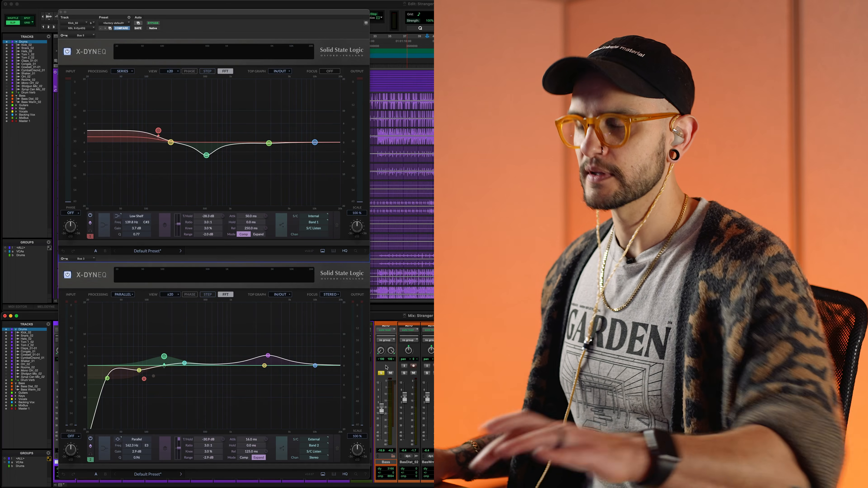
pyautogui.press('space')
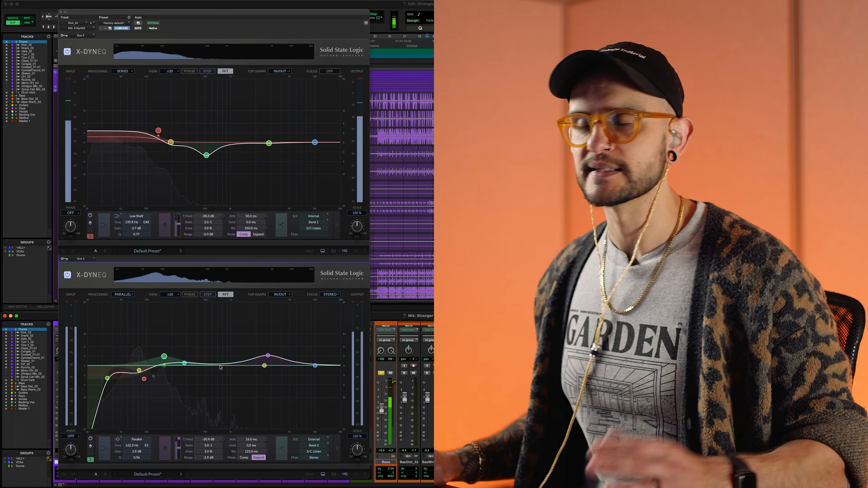
pyautogui.press('space')
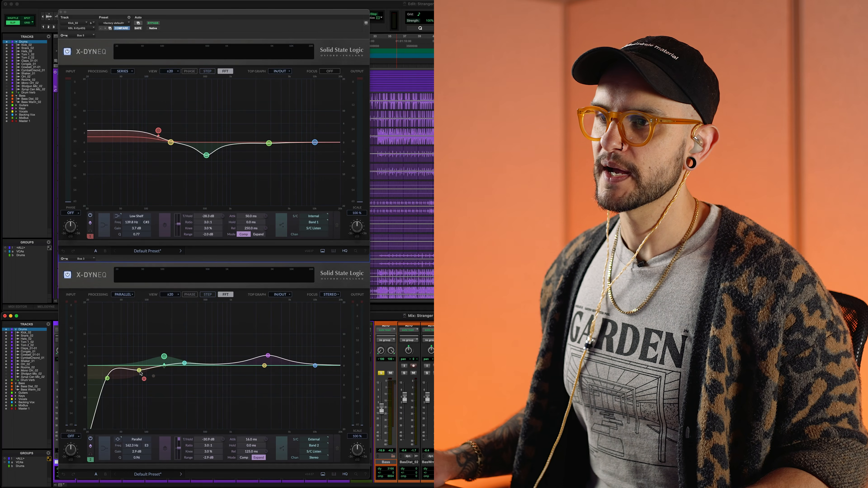
# Show the bass EQ's Low Shelf band settings and start playback of kick and bass from an earlier timeline position
pyautogui.click(144, 380)
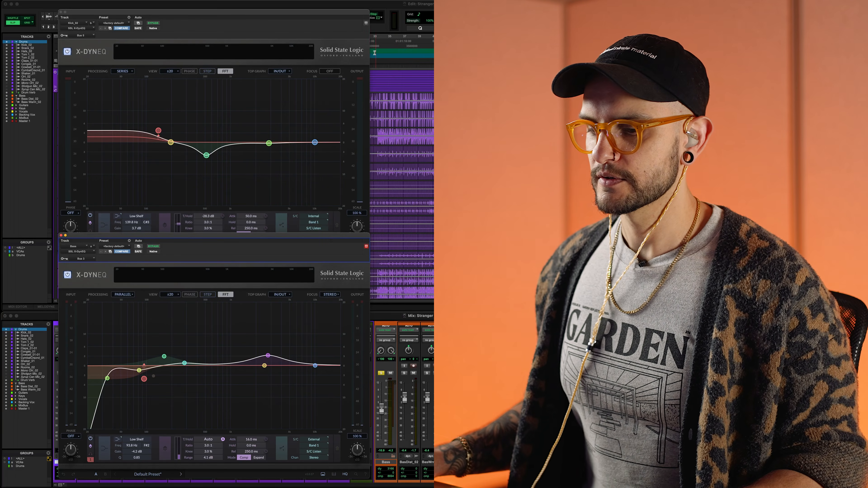
pyautogui.click(375, 40)
pyautogui.press('space')
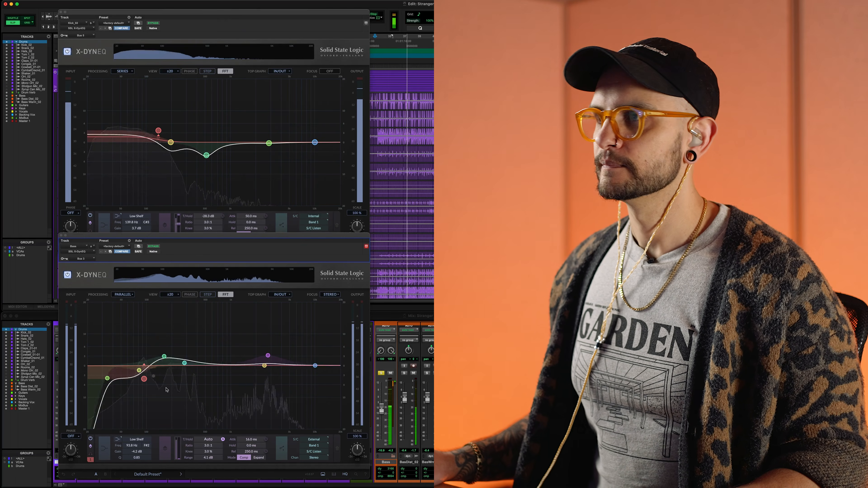
# Bypass the bass and kick EQs during playback, and re-enable both to compare the sound
pyautogui.click(67, 276)
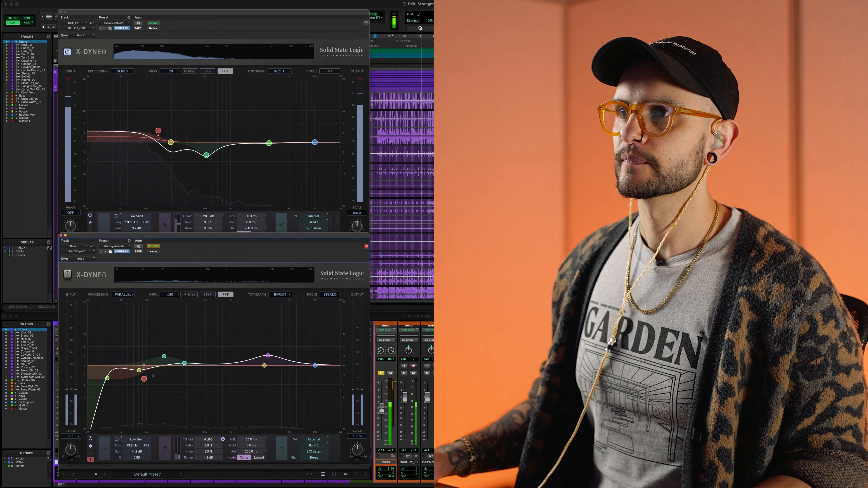
pyautogui.click(66, 51)
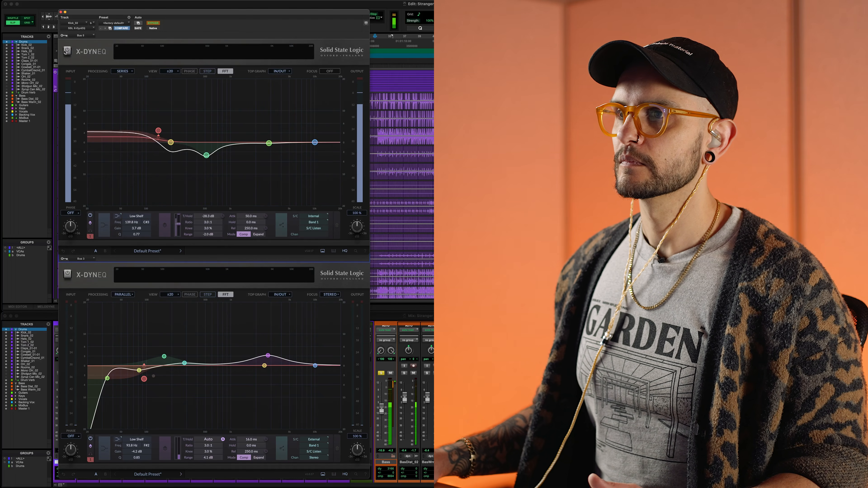
pyautogui.click(66, 51)
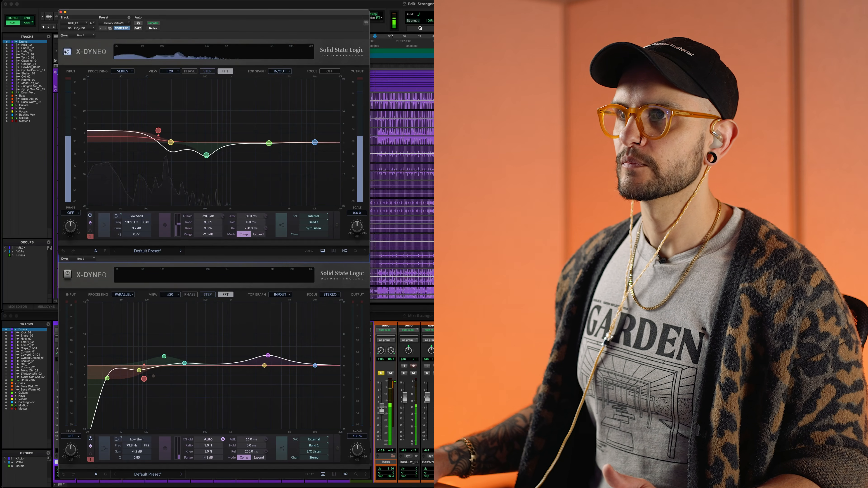
pyautogui.click(67, 274)
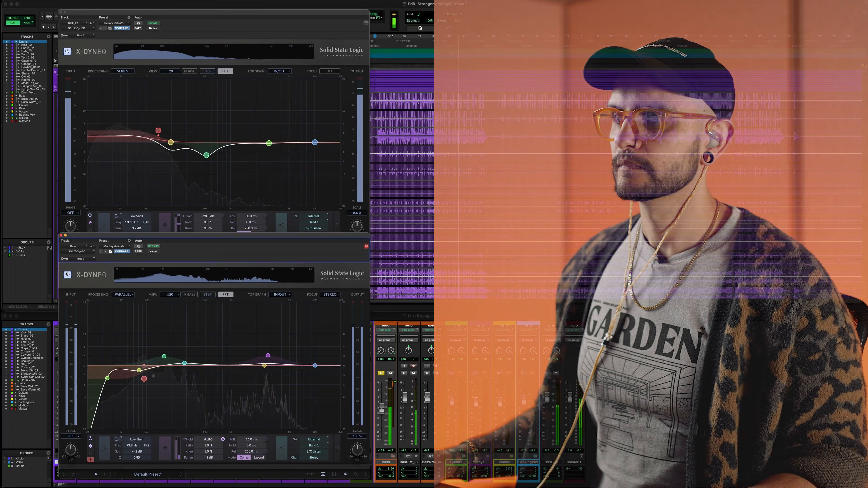